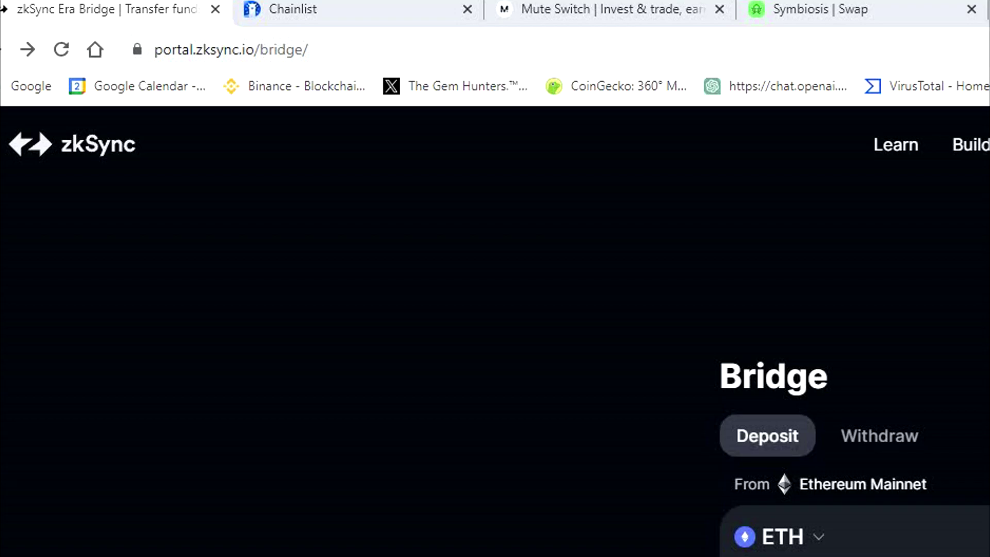
Step: Bring up the wallet connection options on the zkSync Portal Bridge deposit page
click(603, 188)
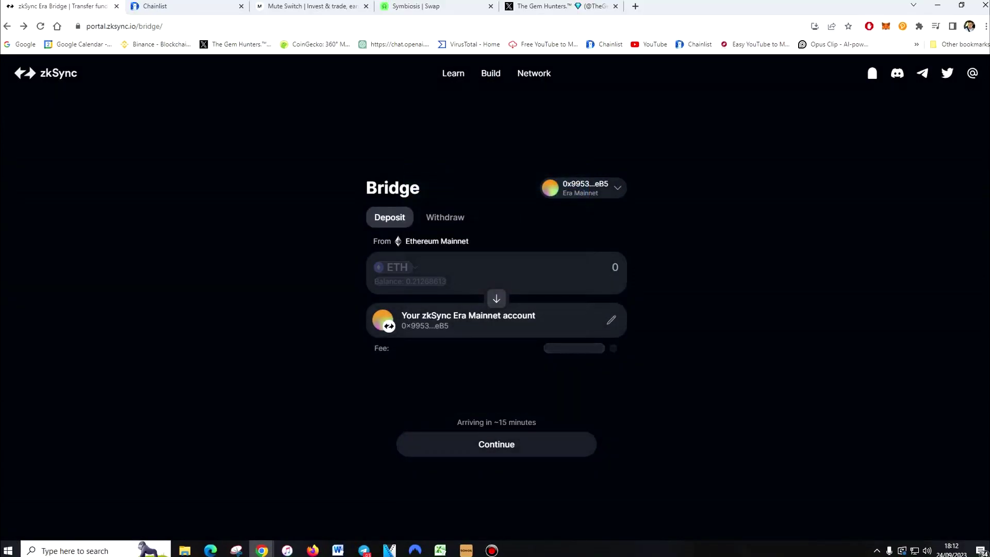
Step: Deposit 0.2 ETH from Ethereum Mainnet to zkSync Era Mainnet and confirm it in MetaMask
click(613, 266)
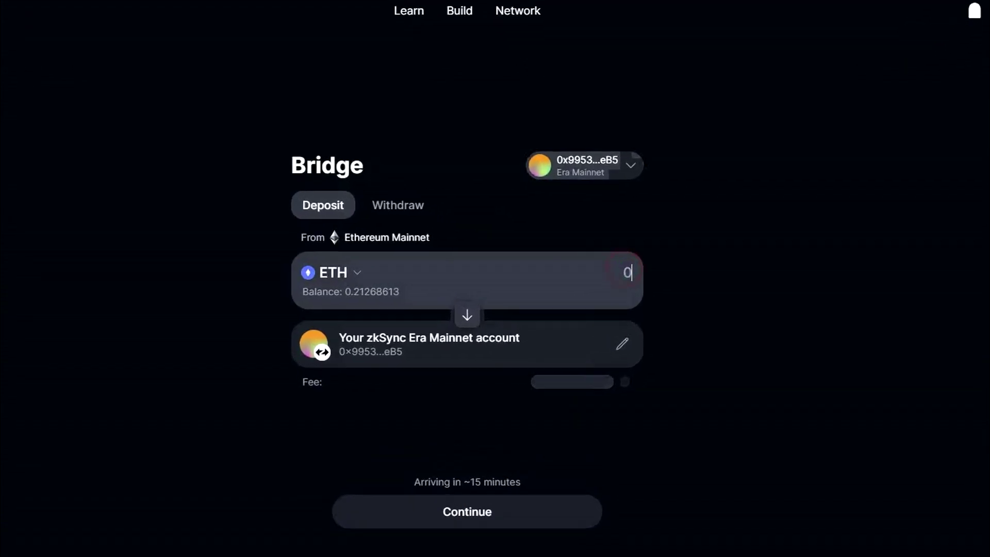
text(0.2)
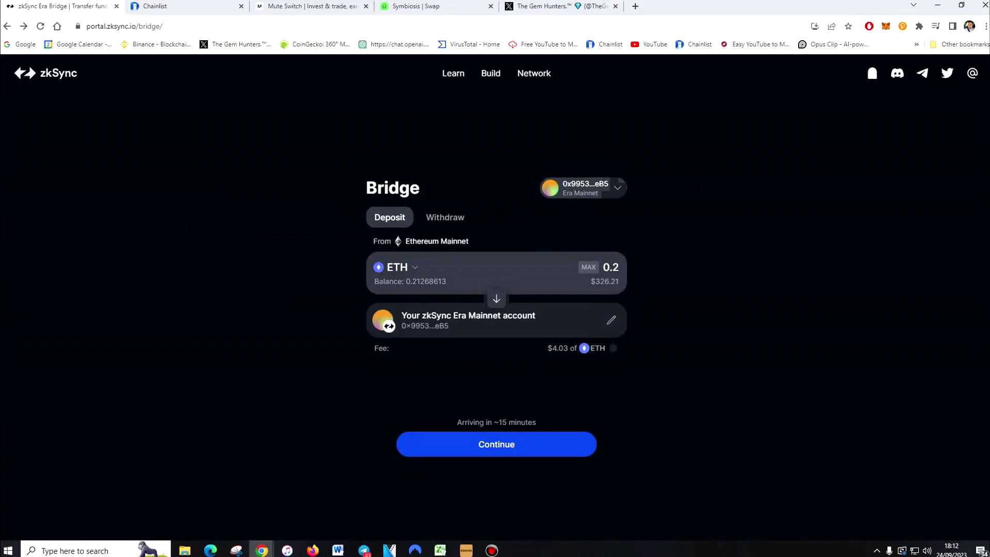
click(496, 444)
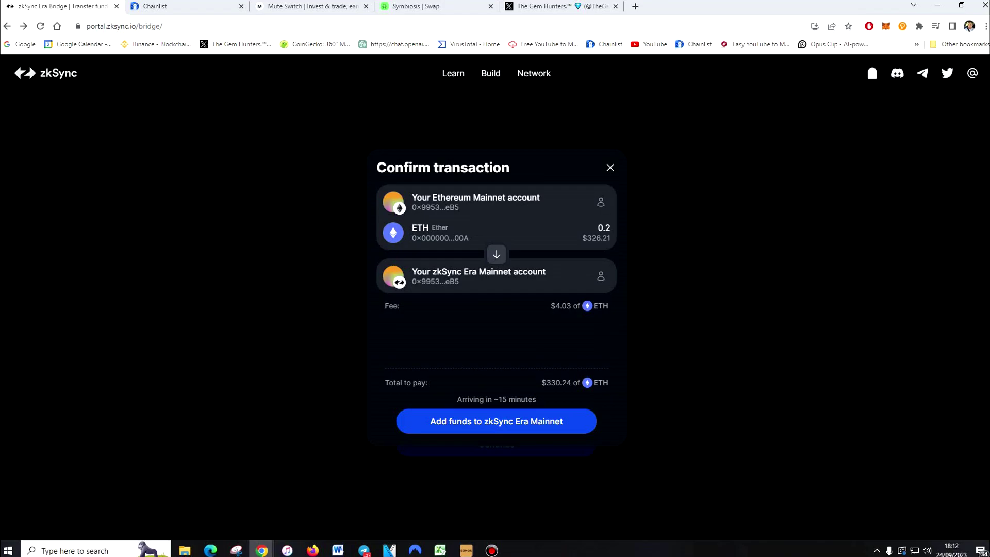
click(470, 422)
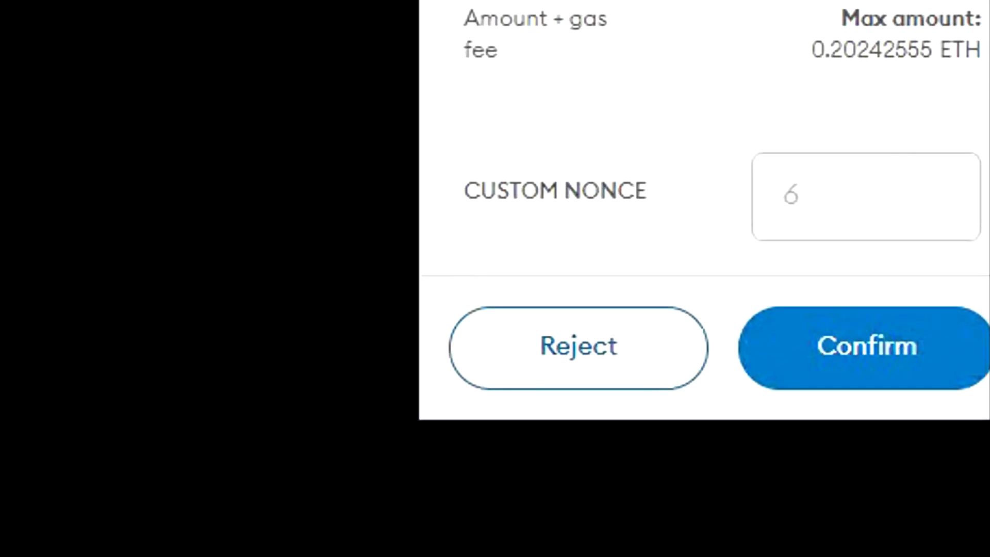
click(846, 347)
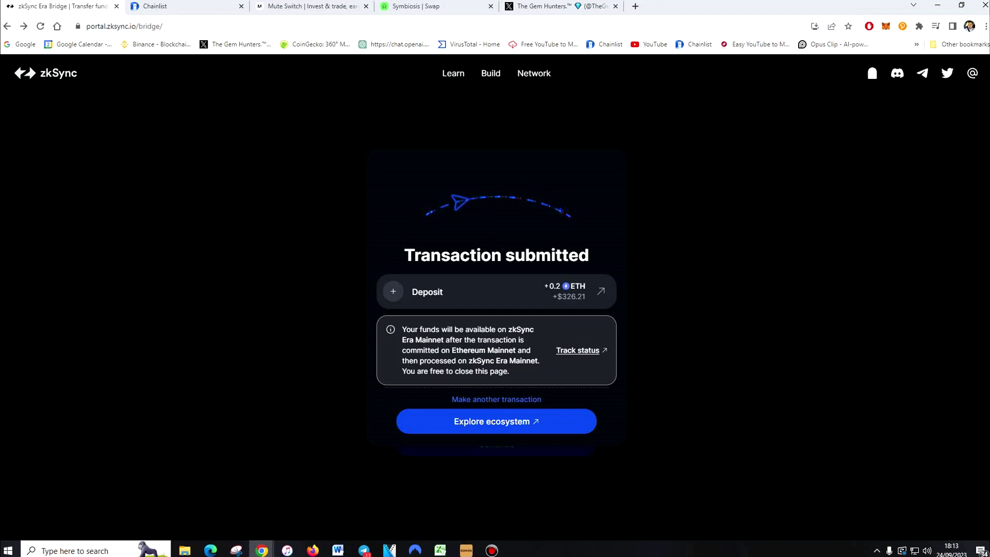
Step: Search Chainlist for 'zk' and send zkSync Era Mainnet (chain ID 324) to the wallet
key(ctrl+Tab)
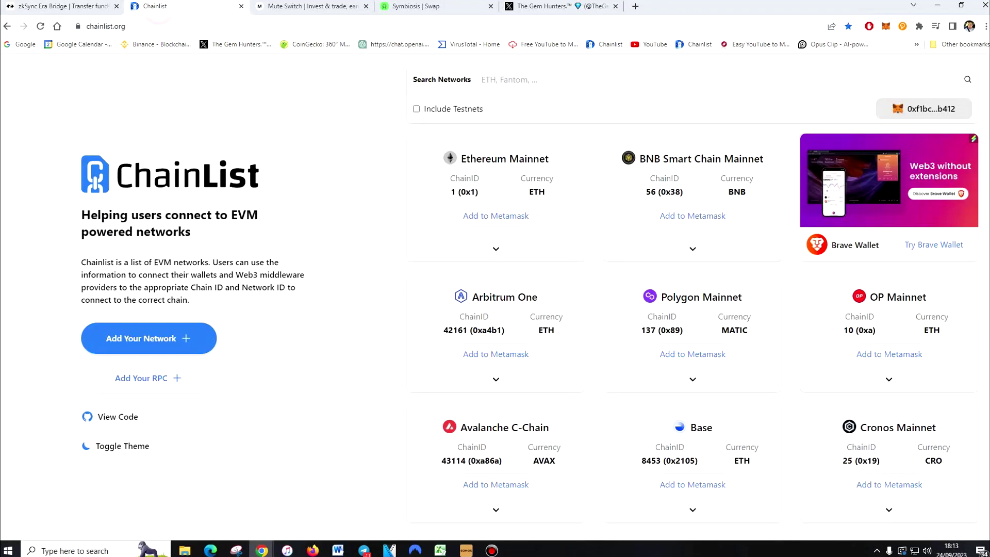
click(507, 80)
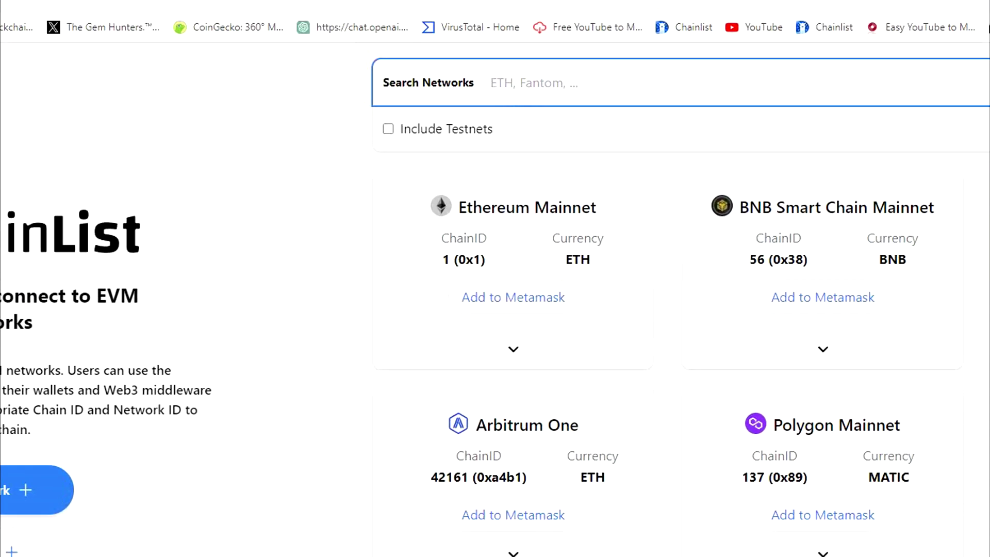
text(zk)
click(499, 214)
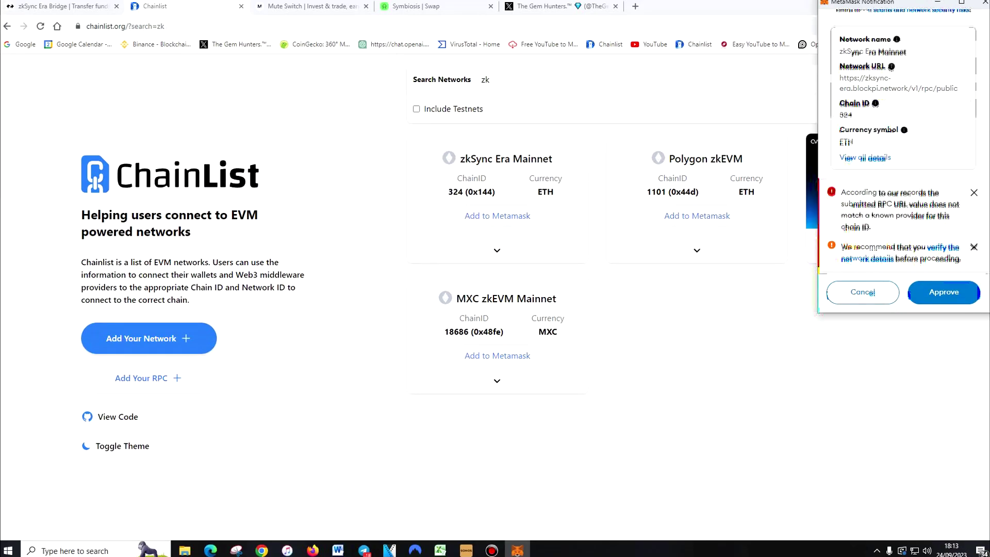
click(864, 293)
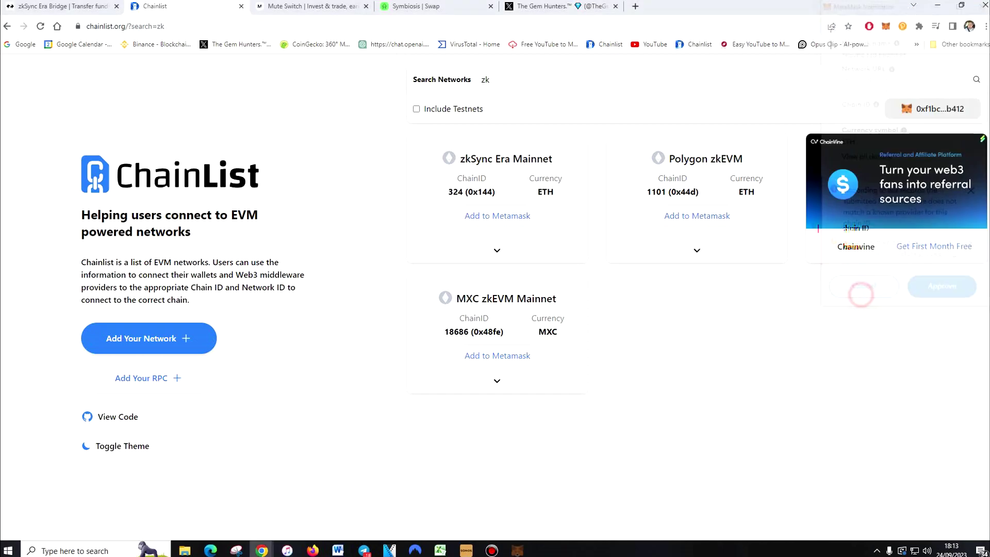
Step: Let the wallet switch Mute.Switch to zkSync Era and choose ETH as the source token
click(278, 7)
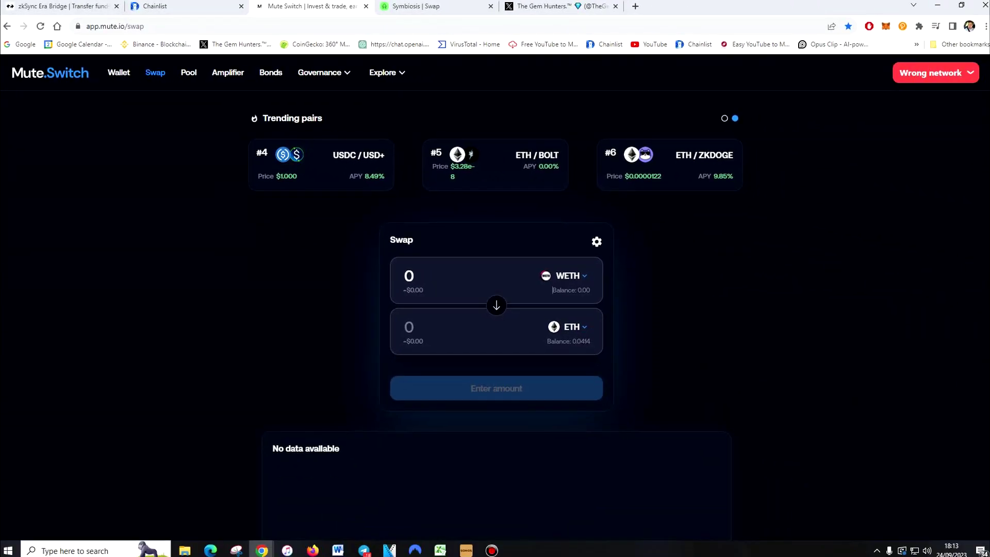
click(417, 8)
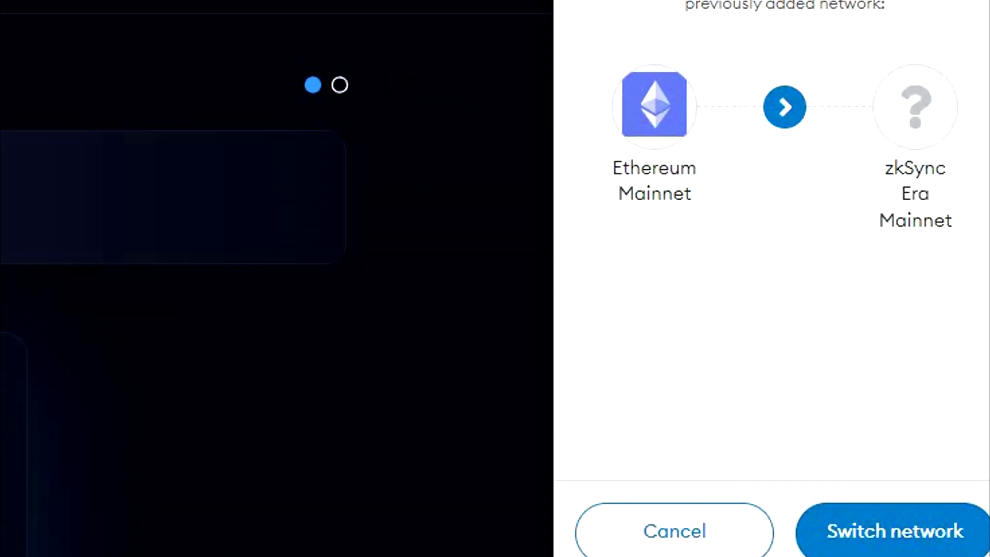
click(948, 293)
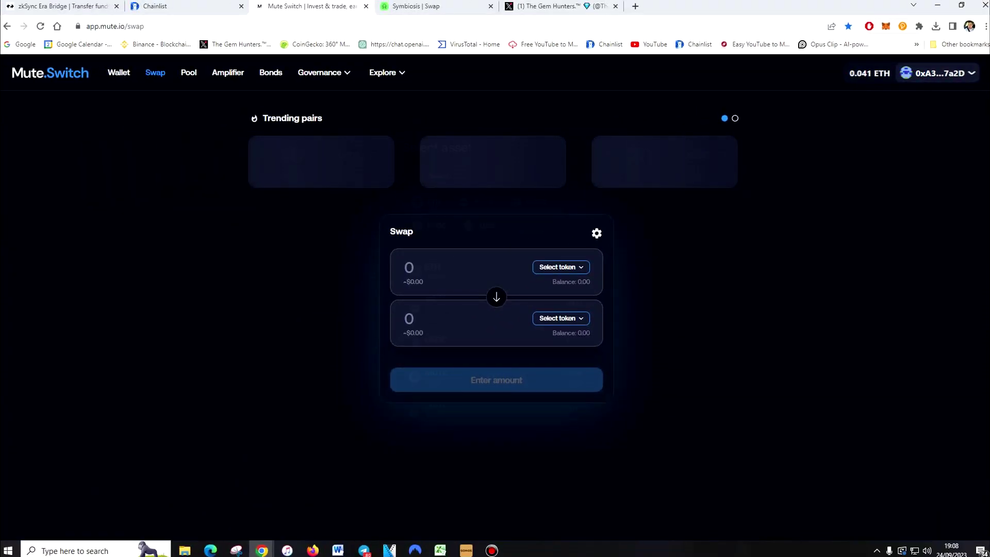
click(499, 268)
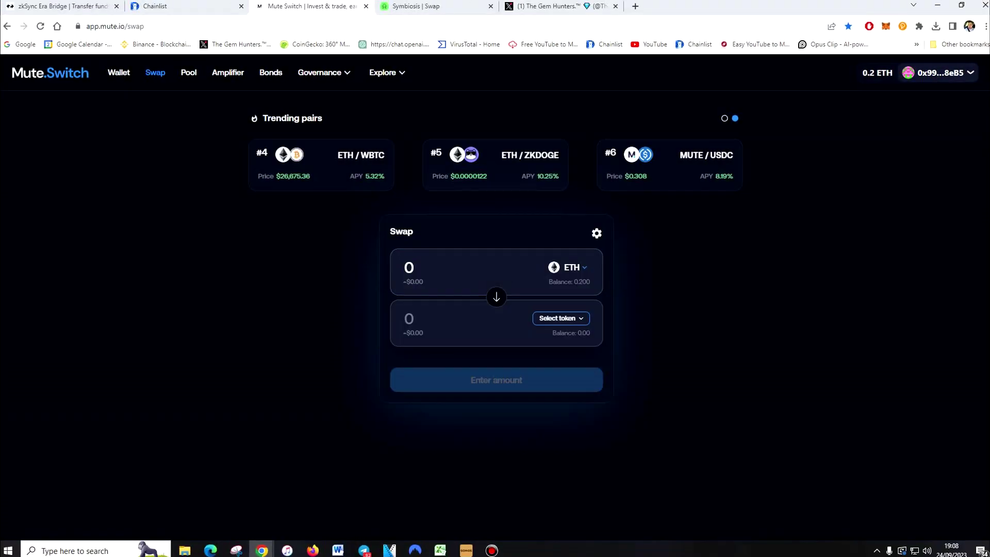
Step: Swap 0.04 ETH for about 63.35 USDC on Mute.Switch, confirming in MetaMask
click(426, 270)
text(0.0)
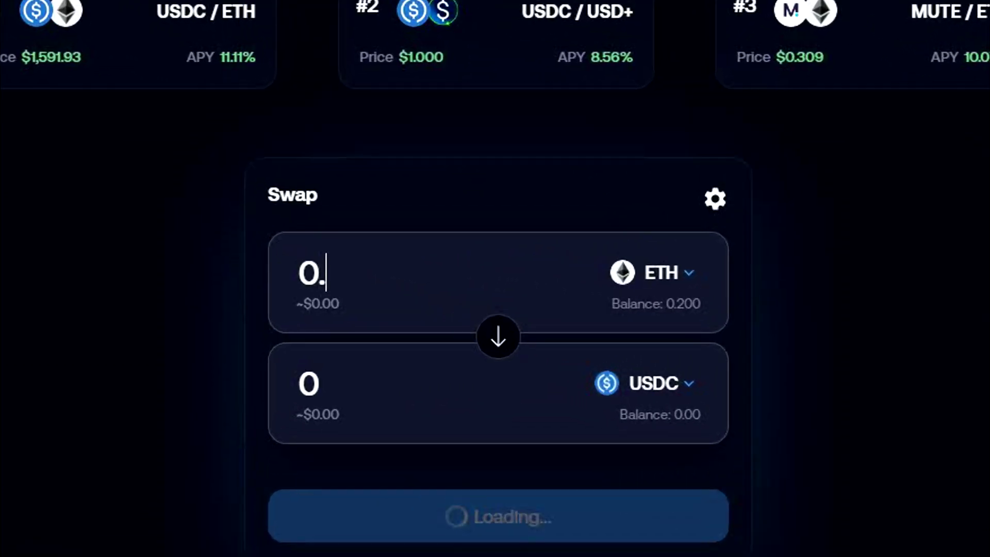
text(4)
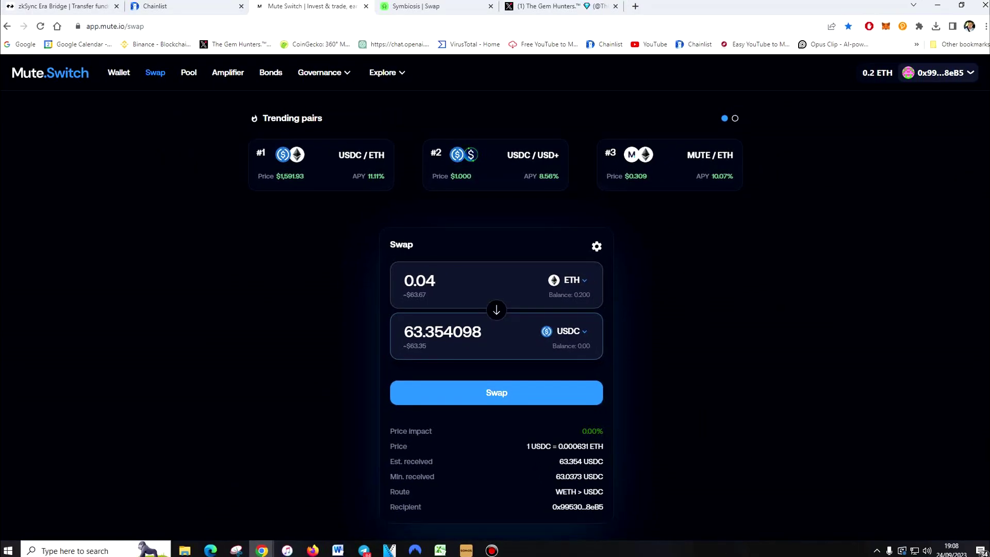
click(496, 392)
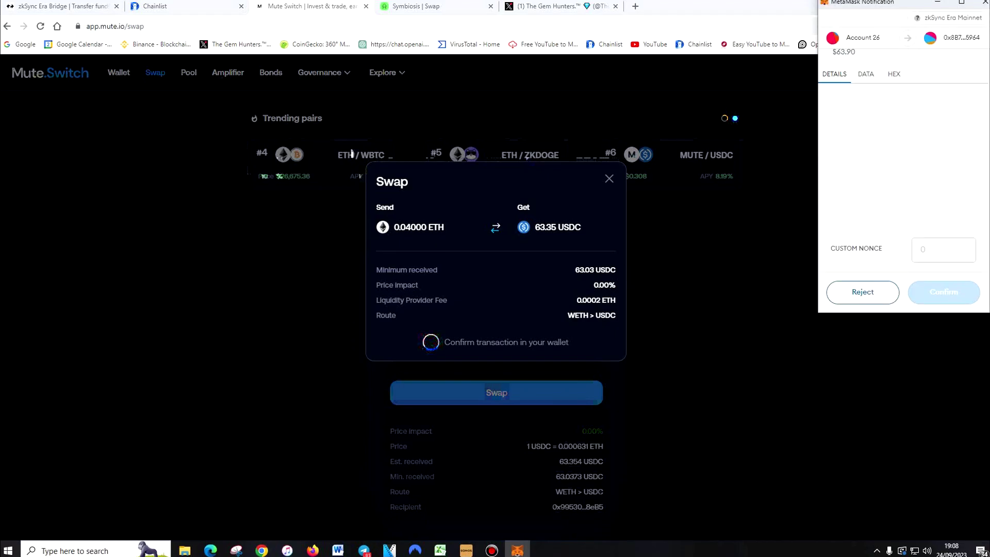
click(944, 292)
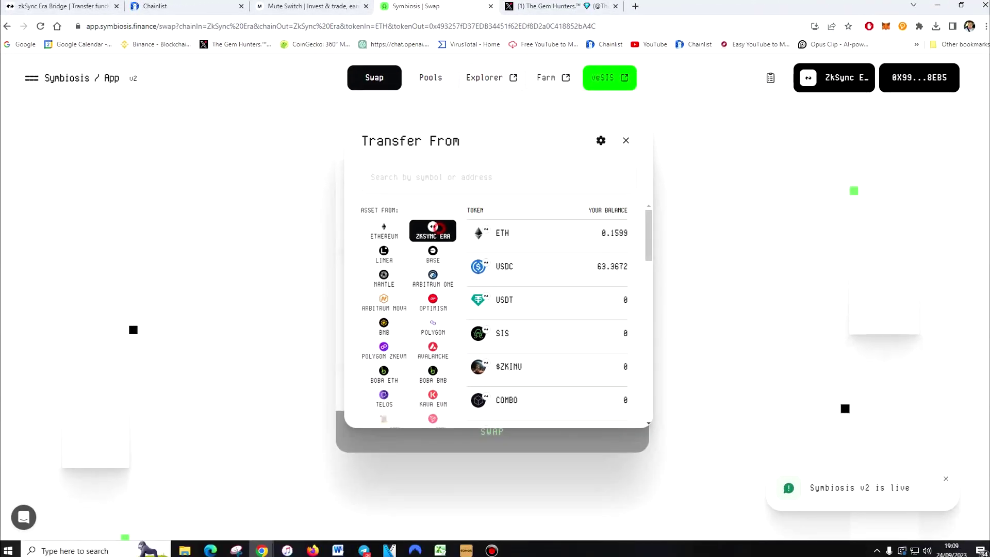
Step: Set the Symbiosis exchange to send ETH and receive USDC, both on zkSync Era
click(437, 227)
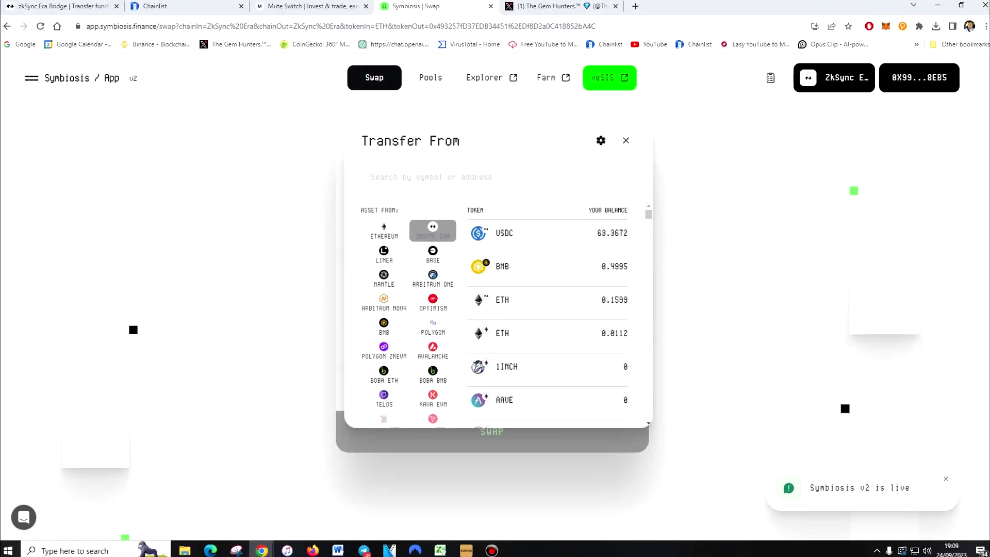
click(437, 227)
click(555, 238)
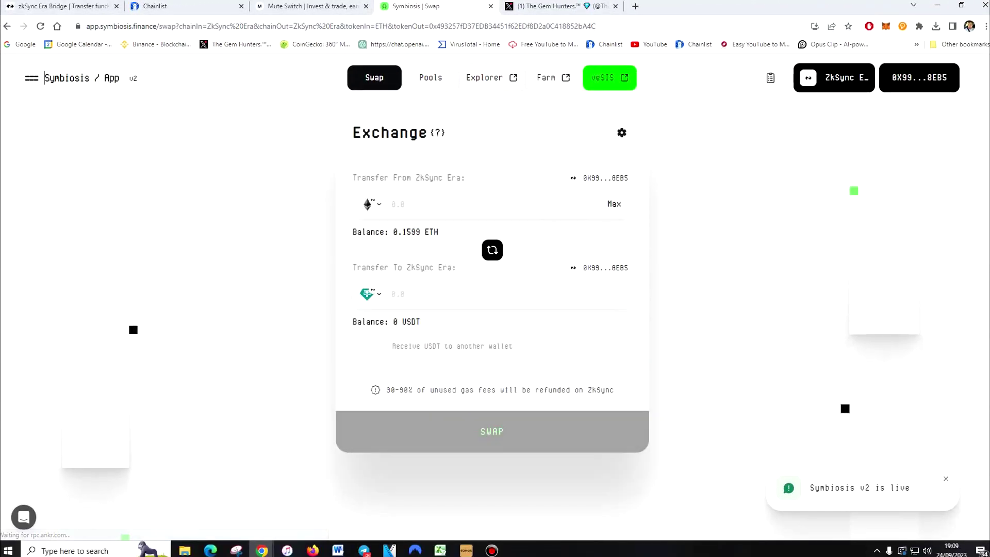
click(379, 298)
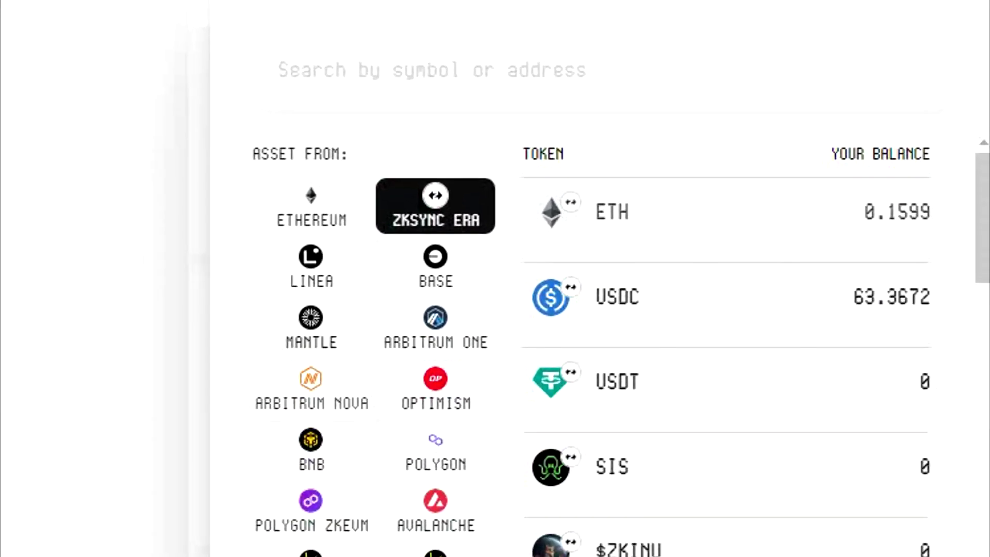
click(495, 266)
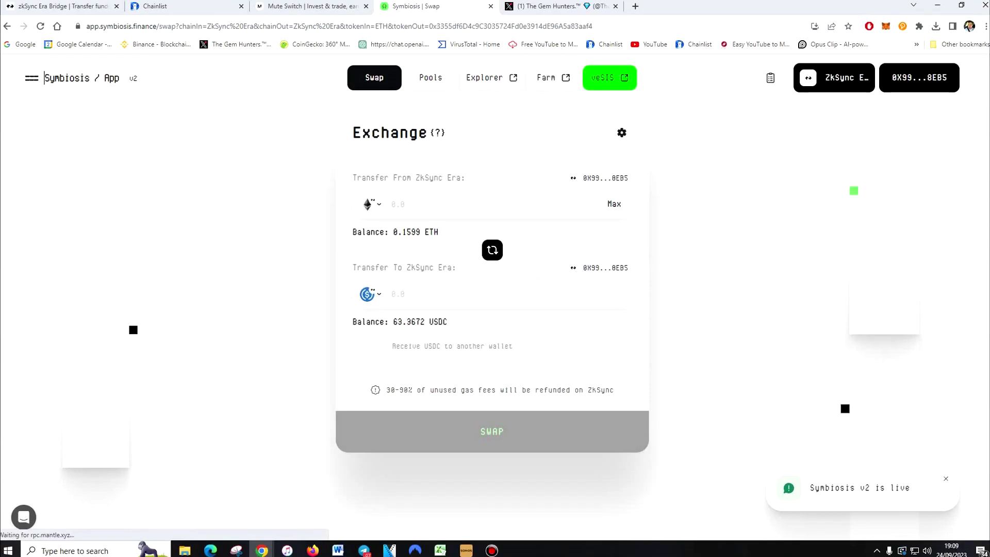
Step: Swap 0.04 ETH for about 63.87 USDC and confirm it in MetaMask
click(398, 203)
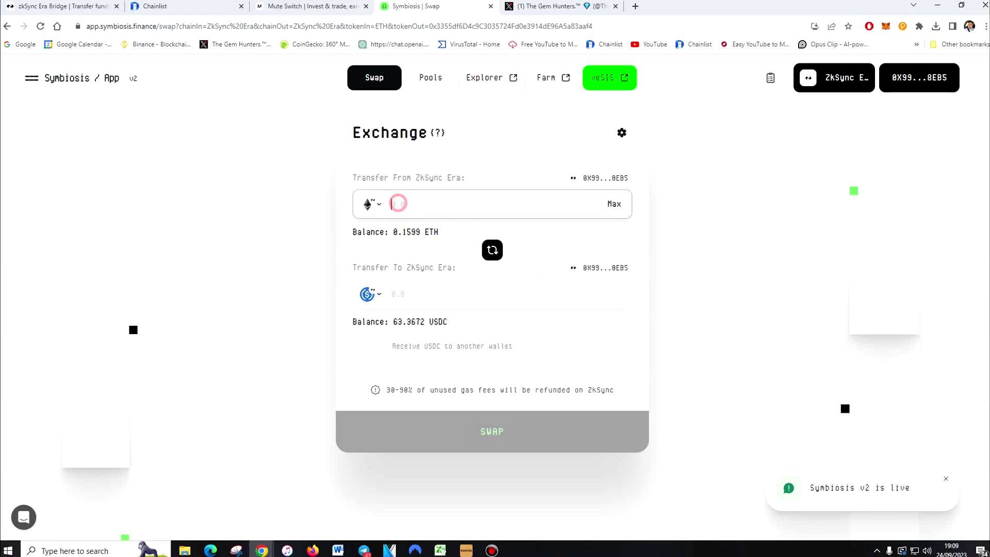
text(0.04)
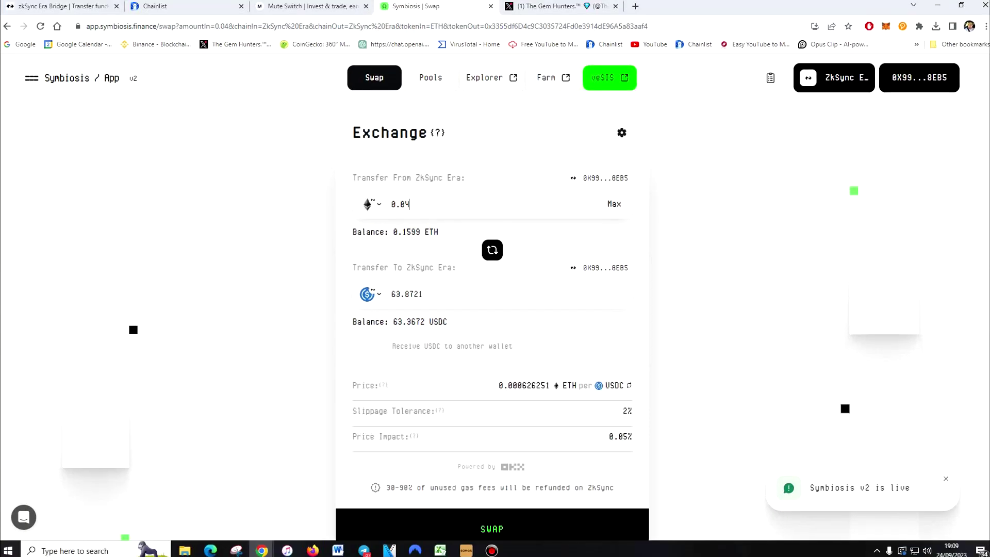
click(484, 529)
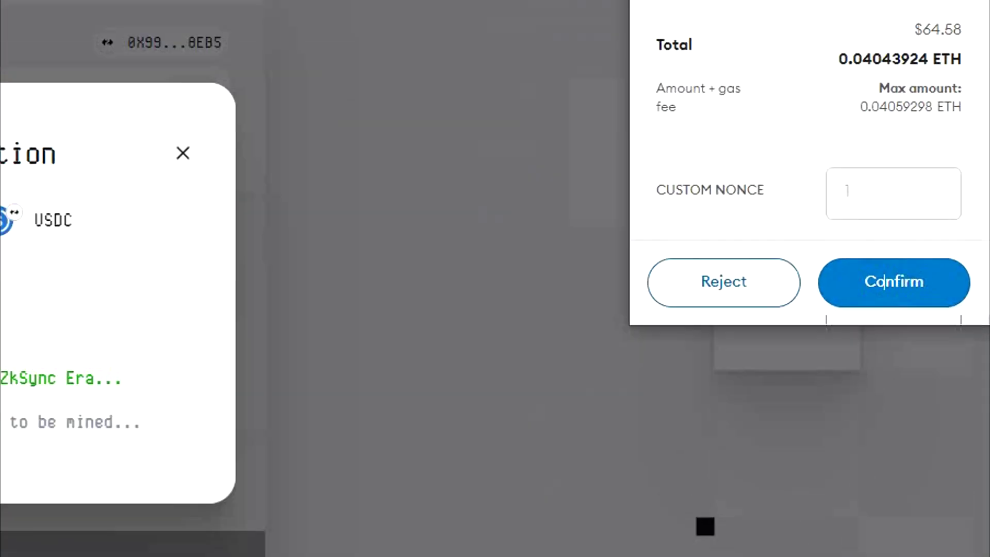
click(883, 282)
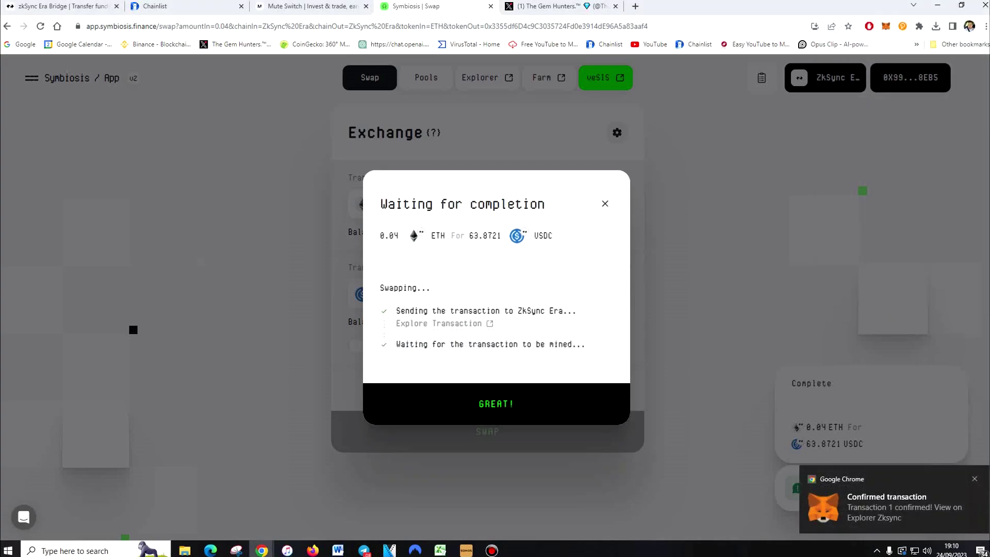
key(Escape)
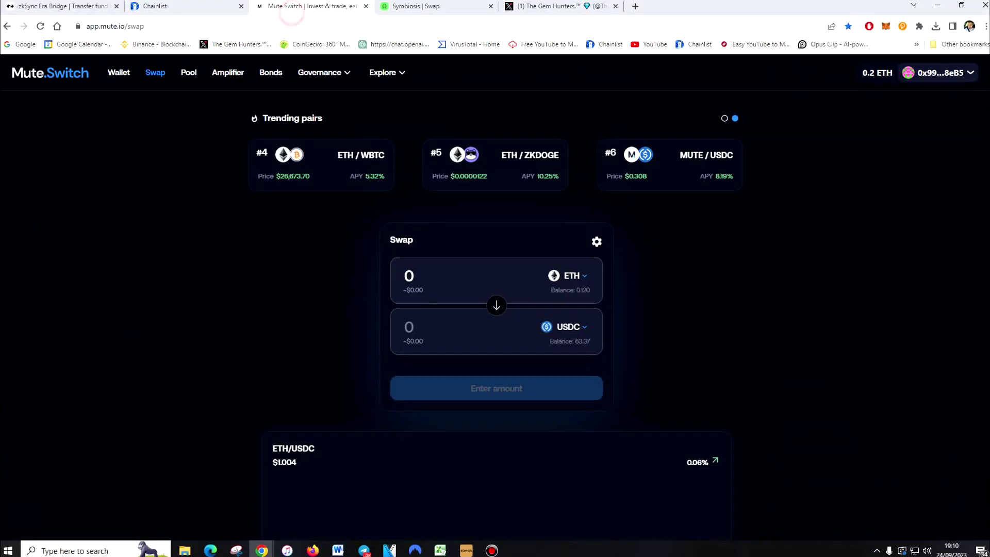
Step: Open the Mute USDC/WETH pool and enter a 60 USDC deposit for approval
click(293, 7)
click(189, 73)
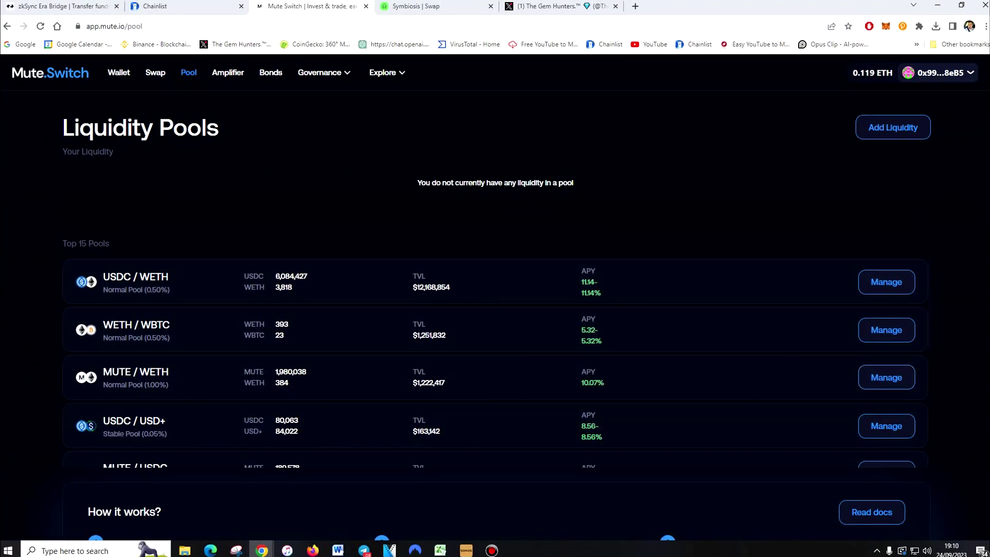
click(886, 281)
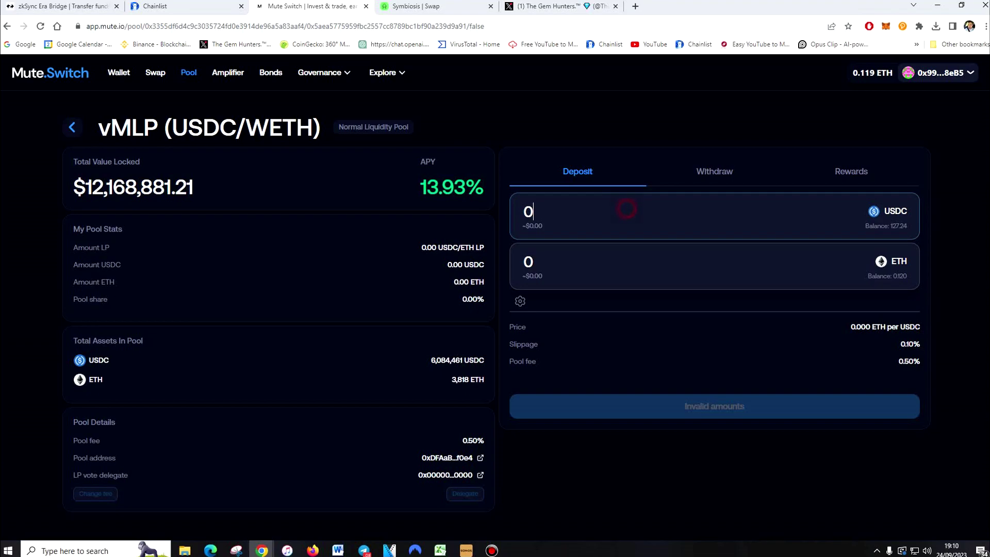
text(60)
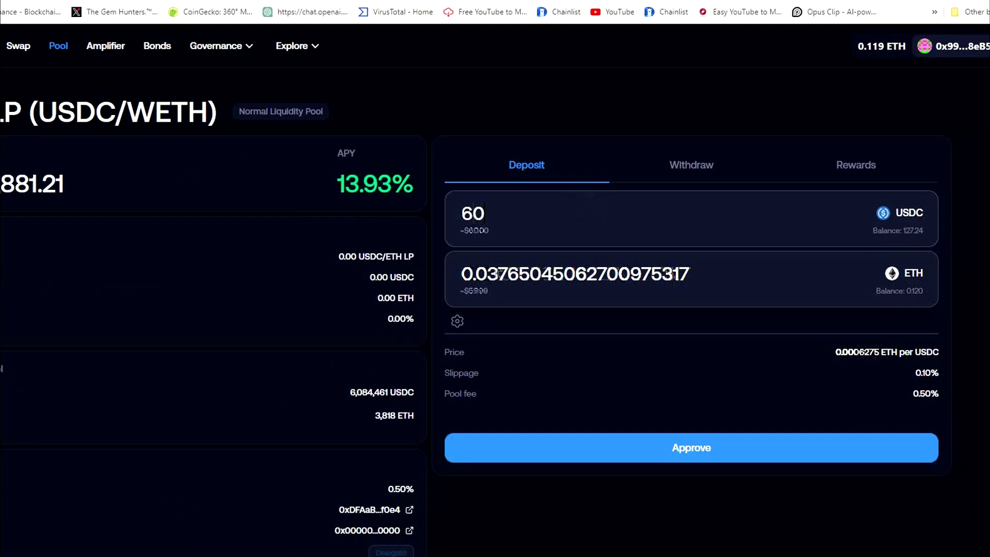
click(715, 452)
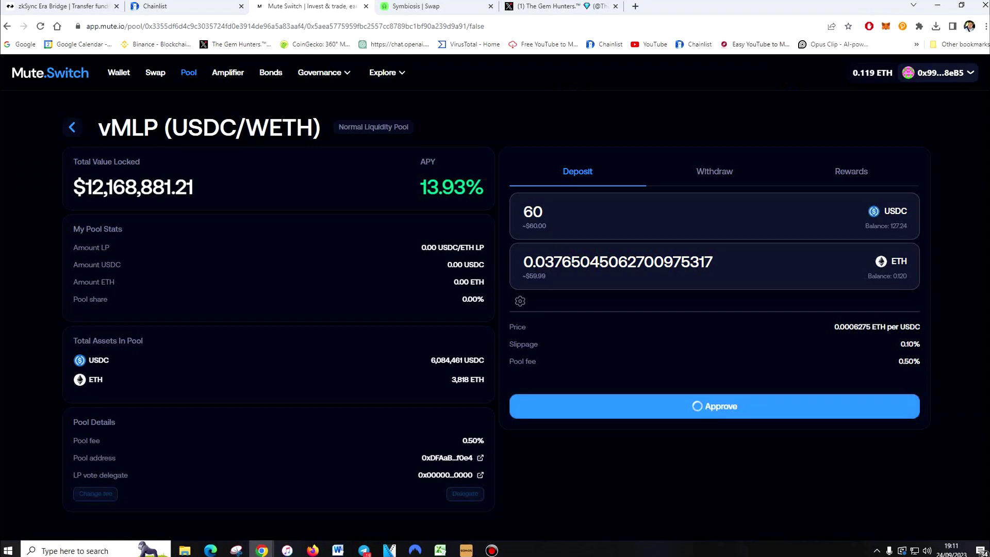
Step: Reload, re-enter 60 USDC, and approve the deposit with a 127.238861 USDC spending cap
key(F5)
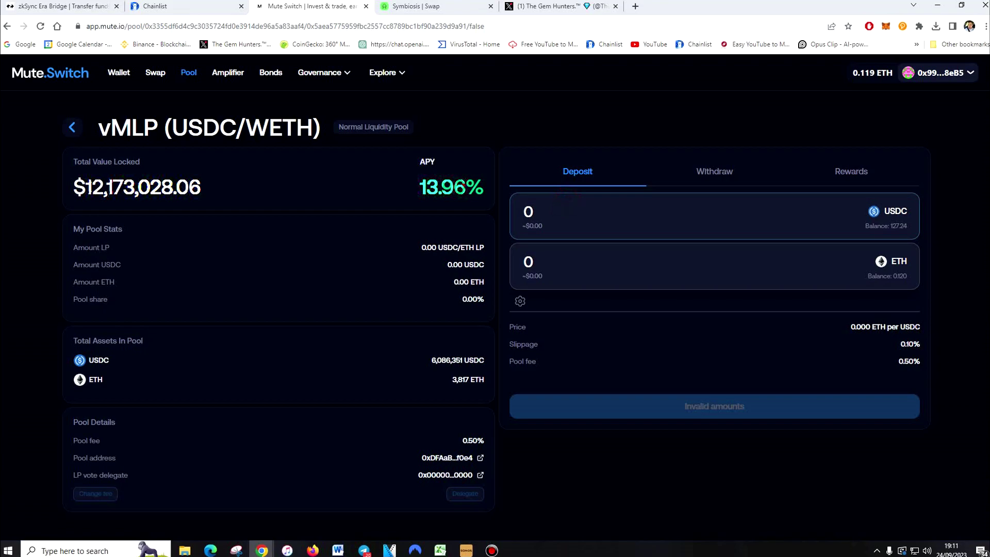
right_click(506, 212)
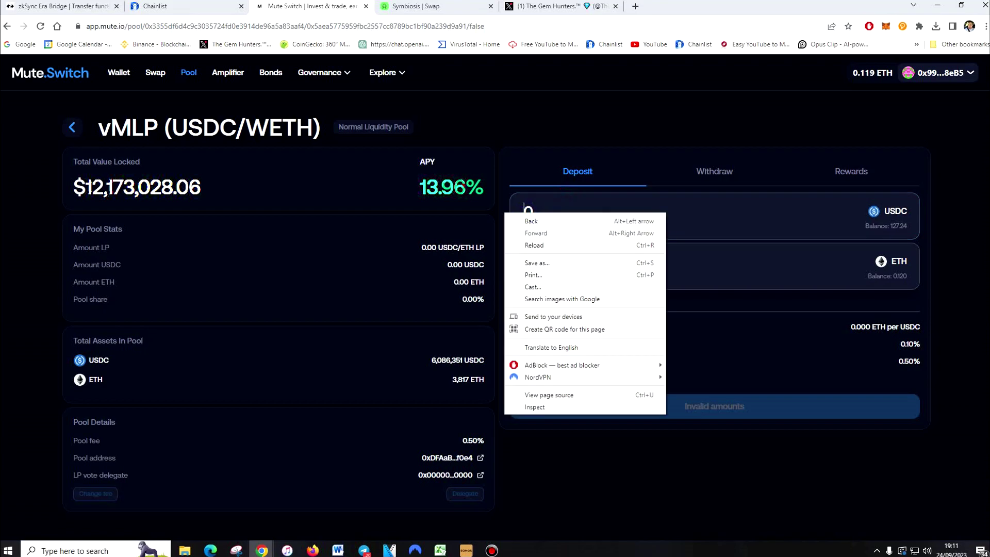
key(Escape)
text(60)
click(714, 406)
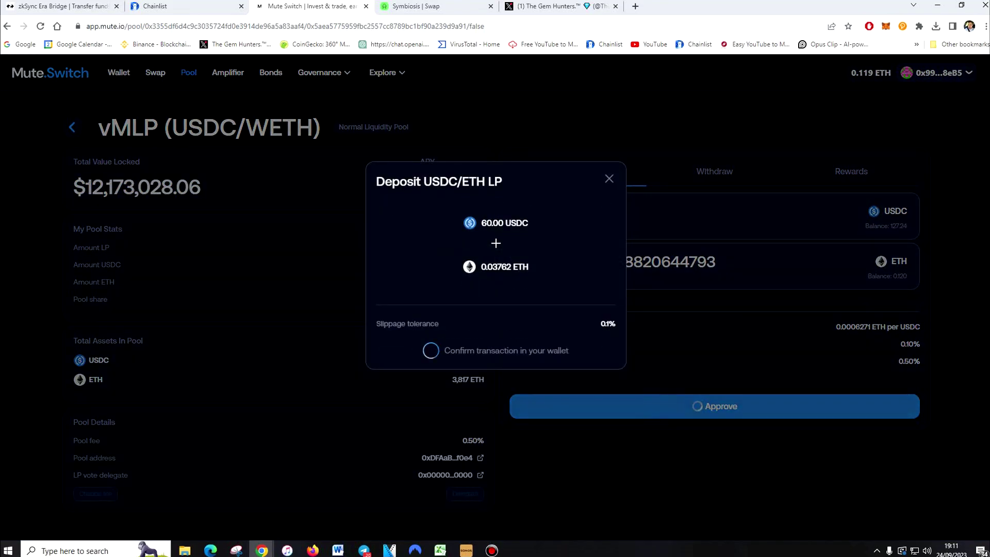
click(517, 231)
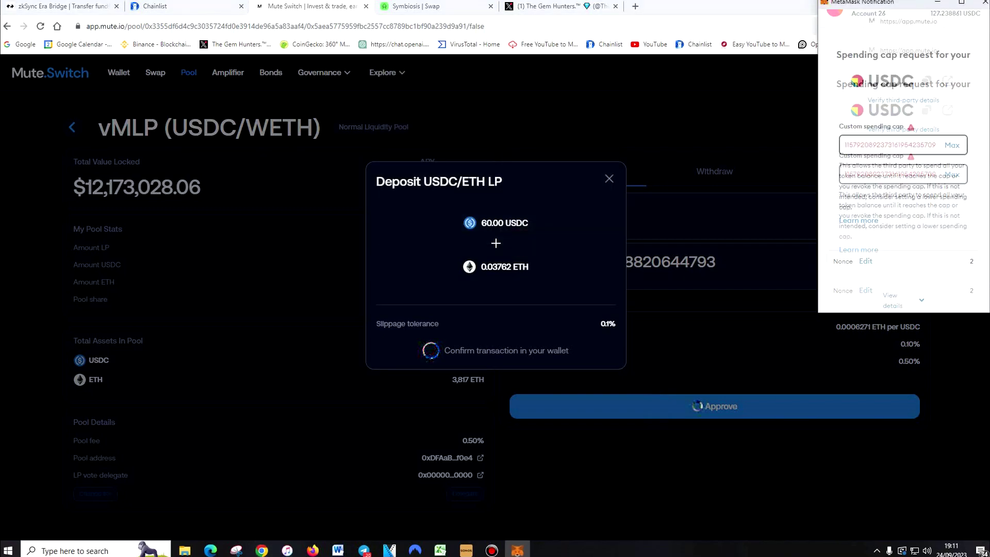
click(951, 98)
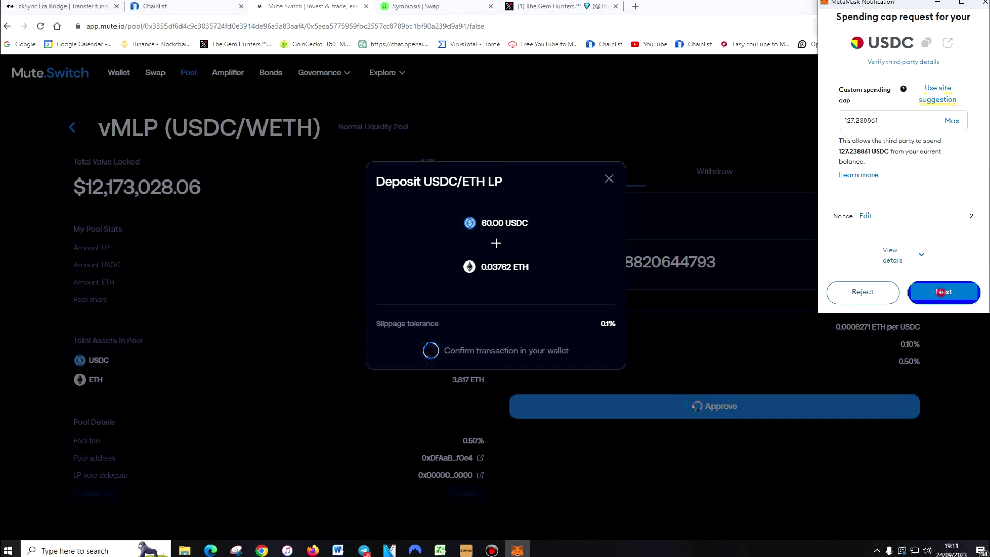
click(943, 292)
click(943, 292)
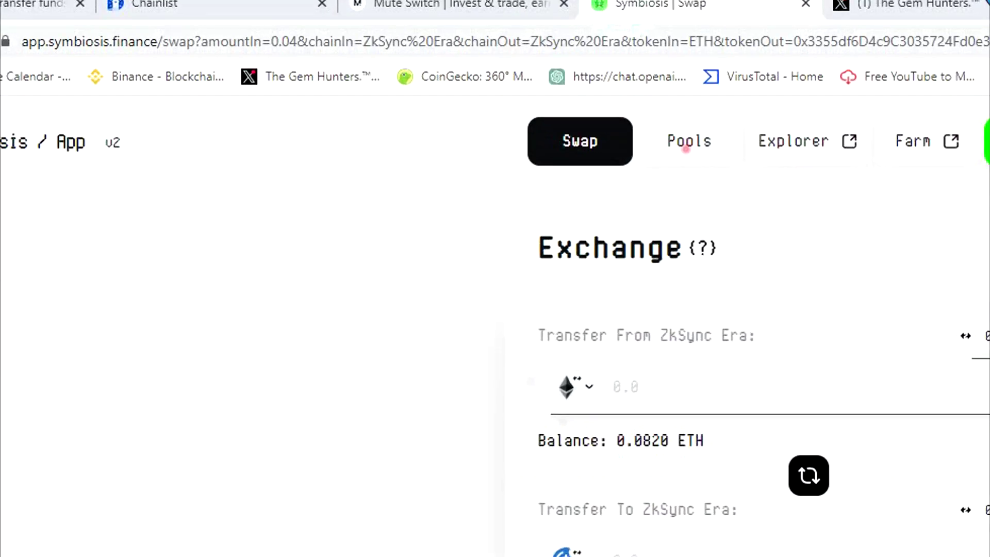
Step: Locate the USDC ZkSync Era pool in the Symbiosis pools list
click(429, 77)
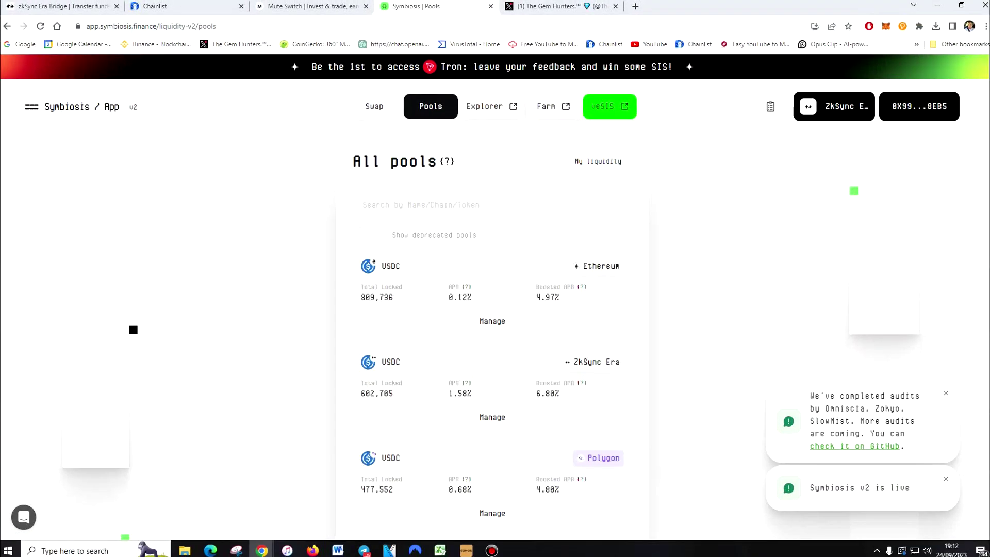
scroll(492, 309, down, 3)
scroll(493, 309, up, 3)
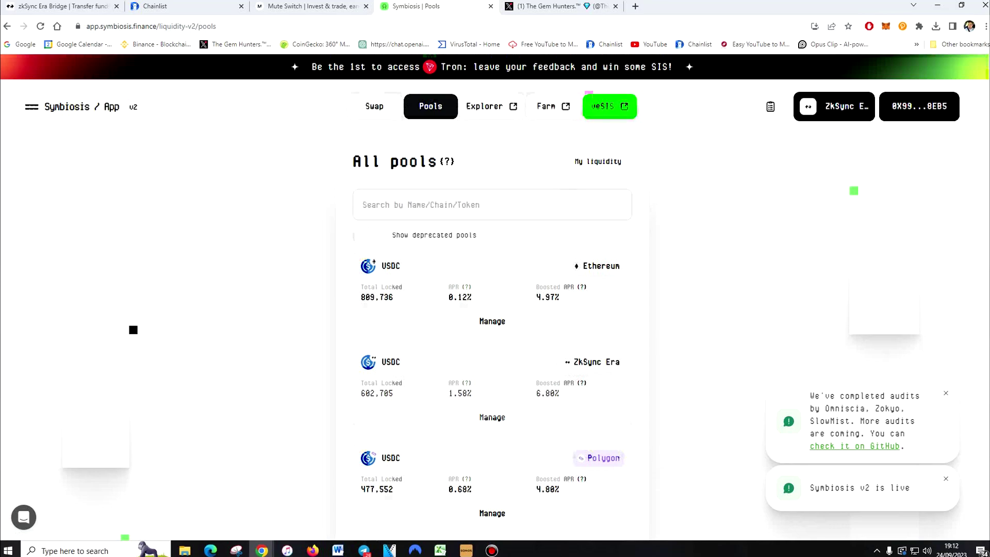
scroll(493, 309, down, 3)
scroll(492, 309, up, 3)
scroll(567, 119, down, 5)
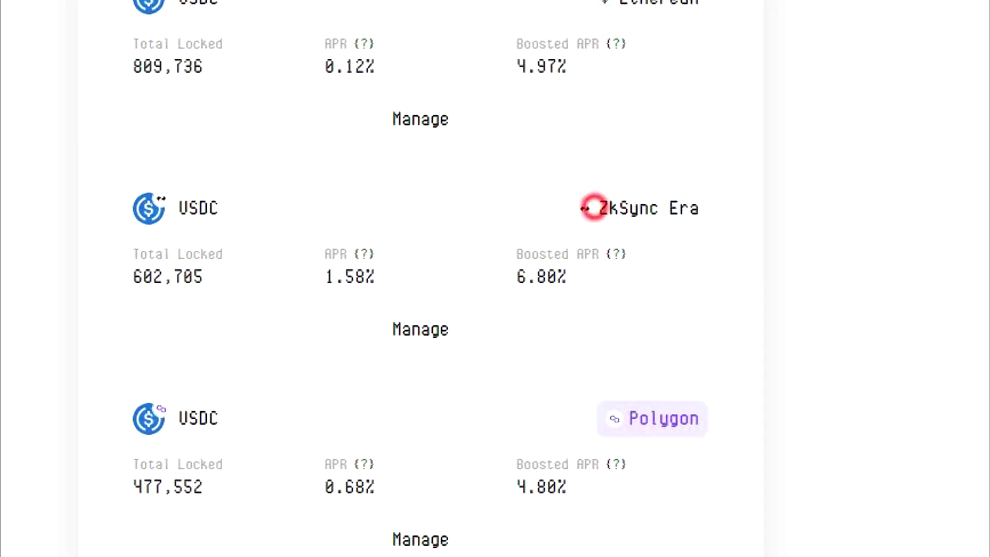
drag(594, 207, 697, 207)
click(625, 210)
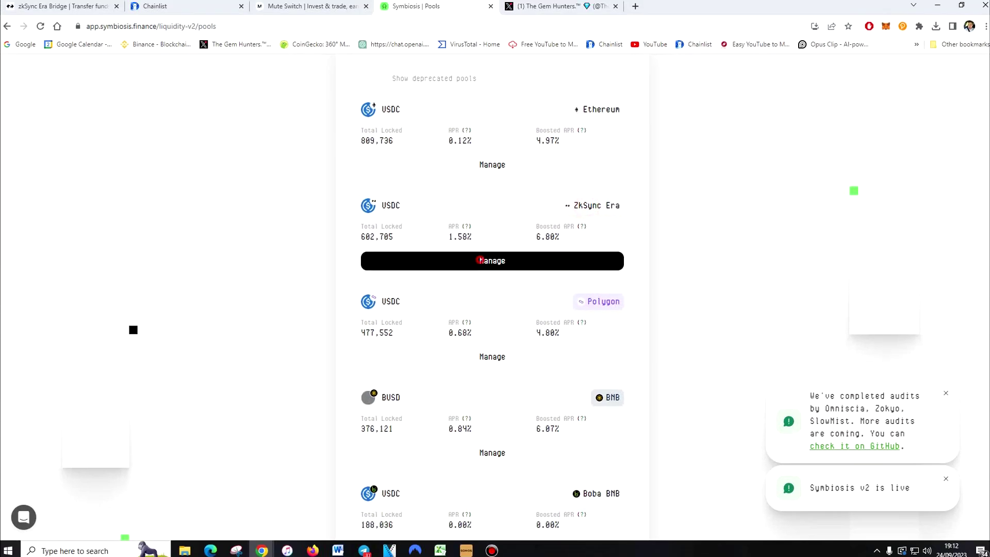
Step: Approve and add 60 USDC to the USDC ZkSync Era pool, then return to all pools
click(492, 260)
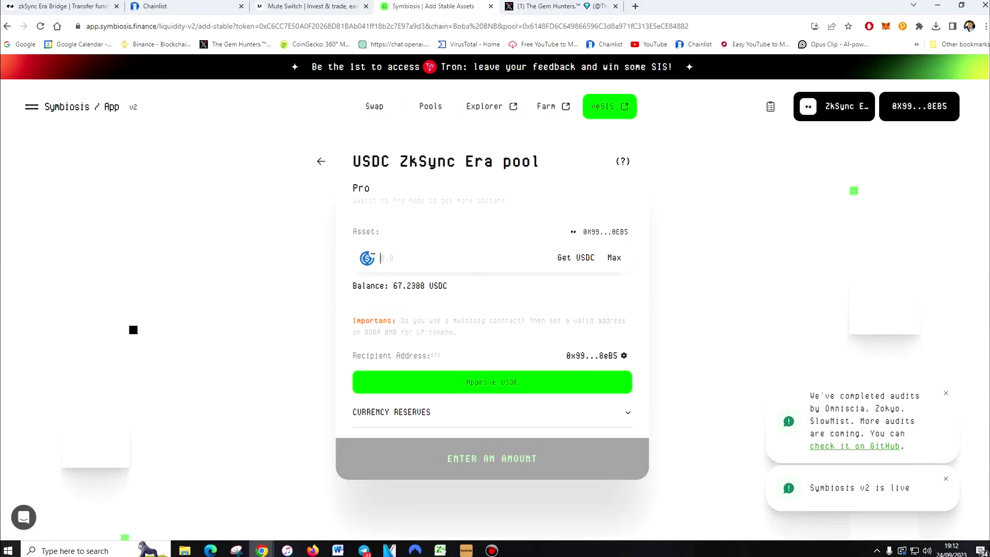
text(60)
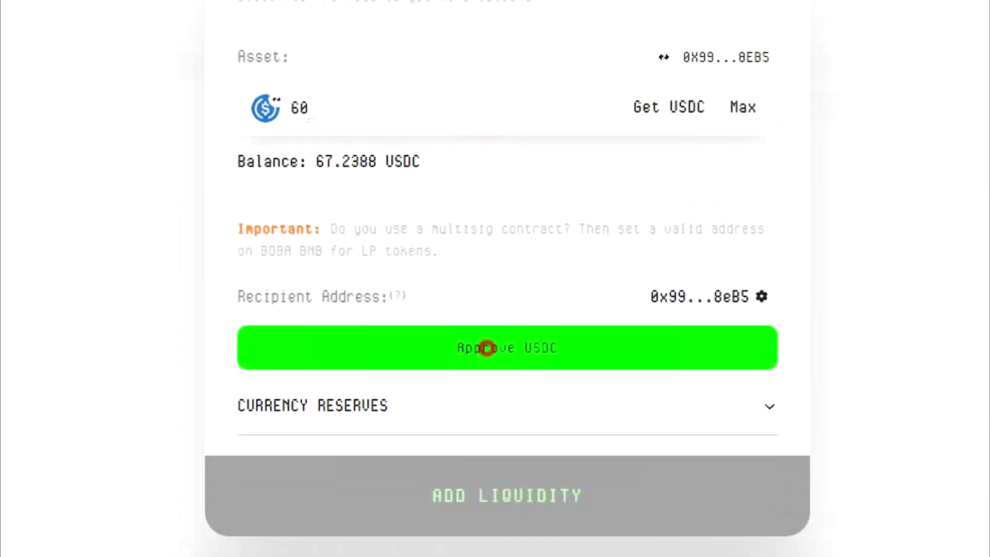
click(495, 382)
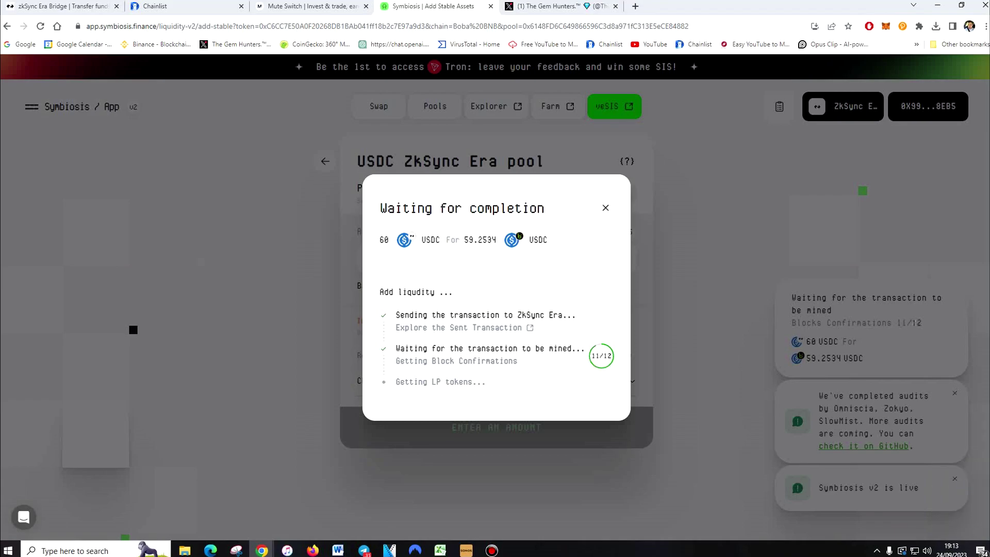
click(606, 206)
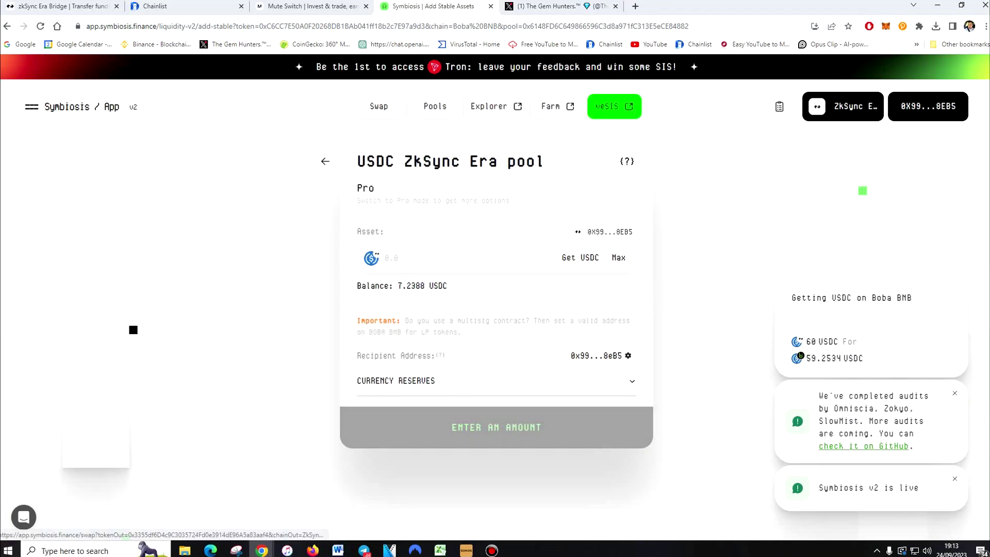
click(428, 101)
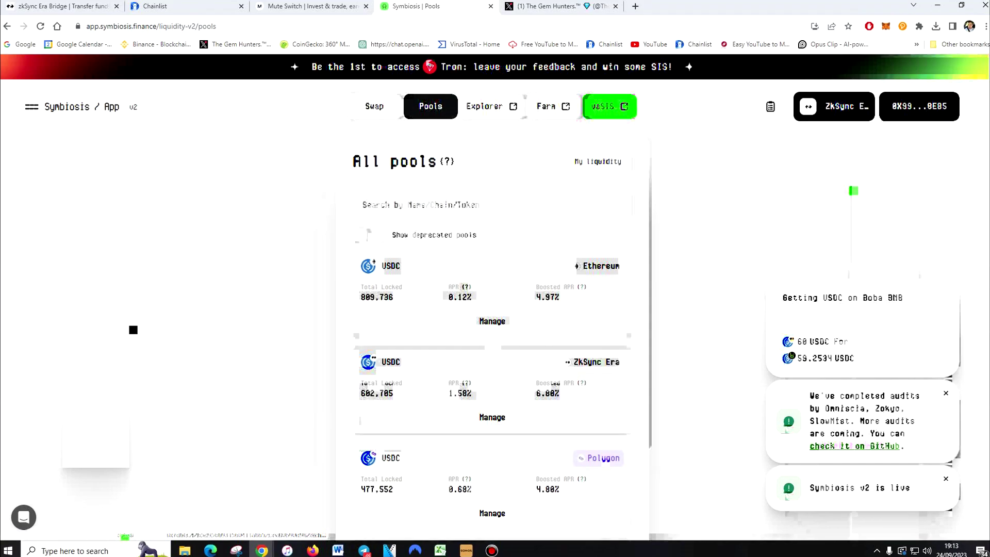
Step: Open My liquidity and reload the page to refresh the Symbiosis positions
click(601, 162)
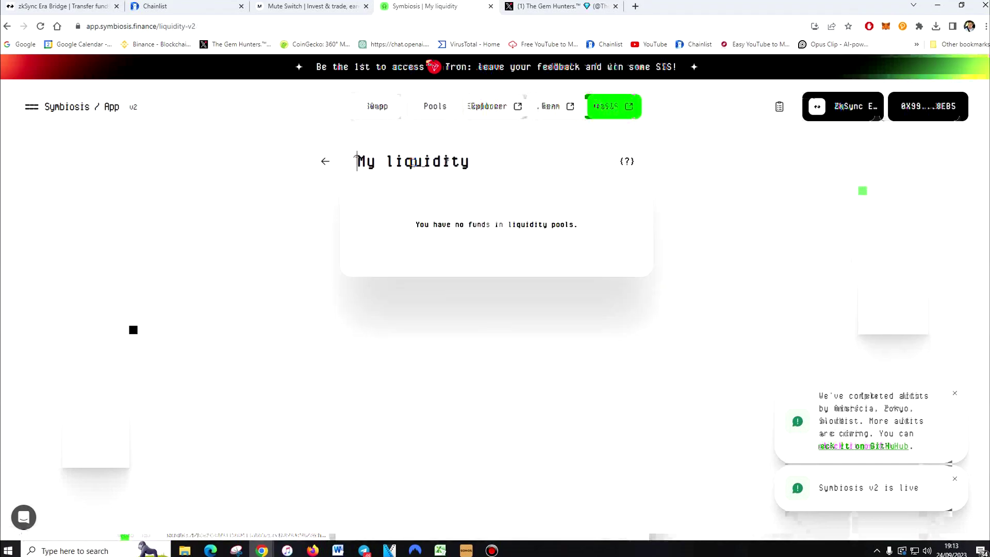
right_click(698, 146)
click(722, 176)
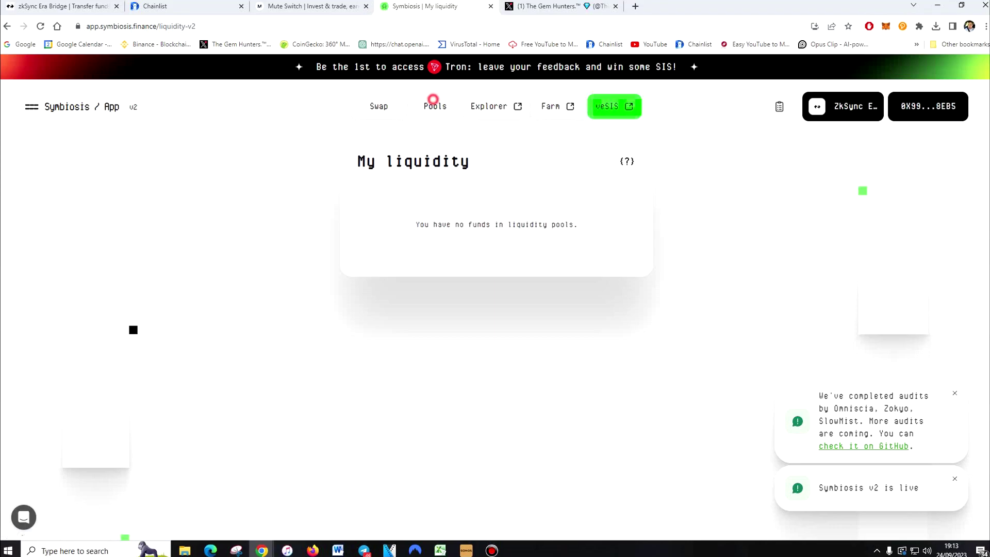
click(435, 106)
click(600, 163)
click(434, 105)
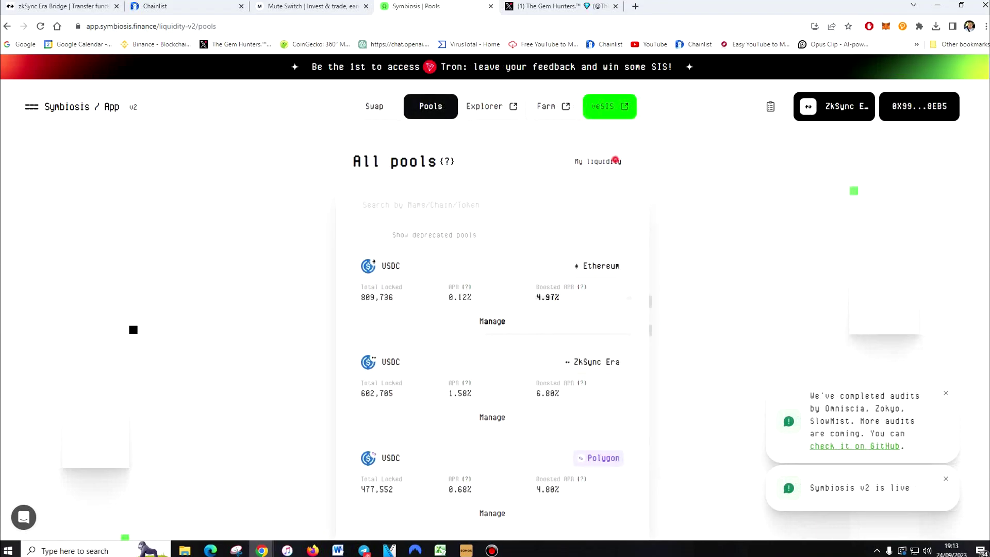
Step: Confirm the USDC ZkSync Era position holds 59.5001 pool tokens, then return to Mute.Switch
click(614, 161)
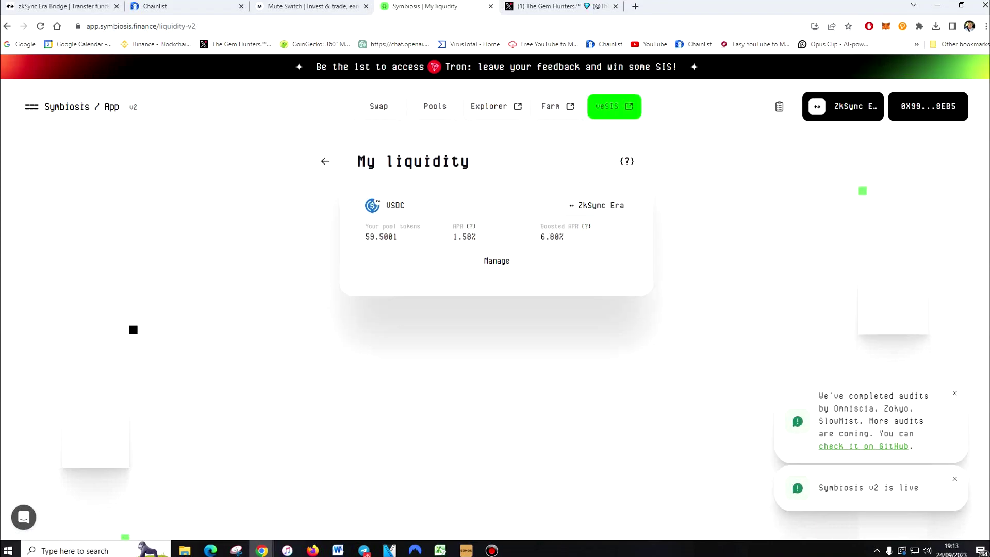
click(457, 264)
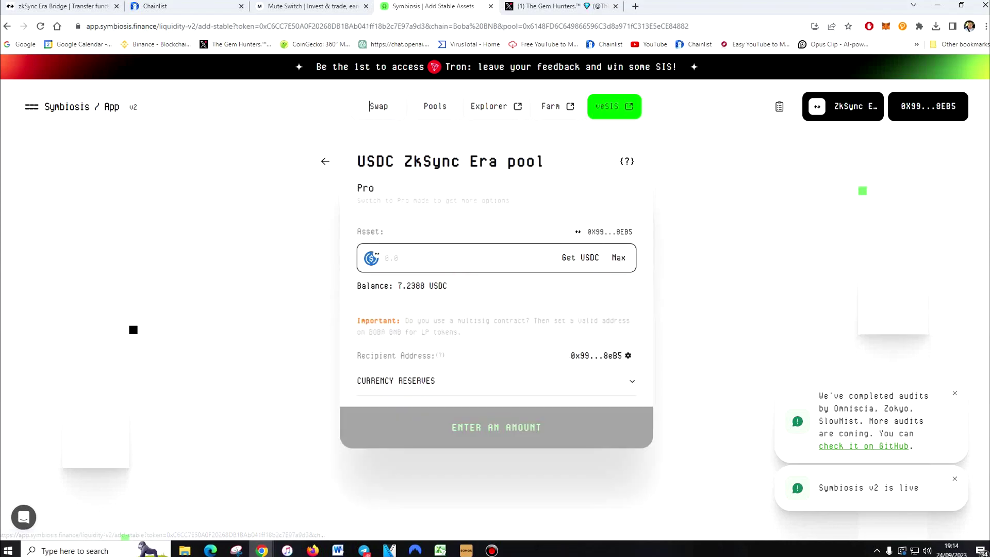
click(430, 106)
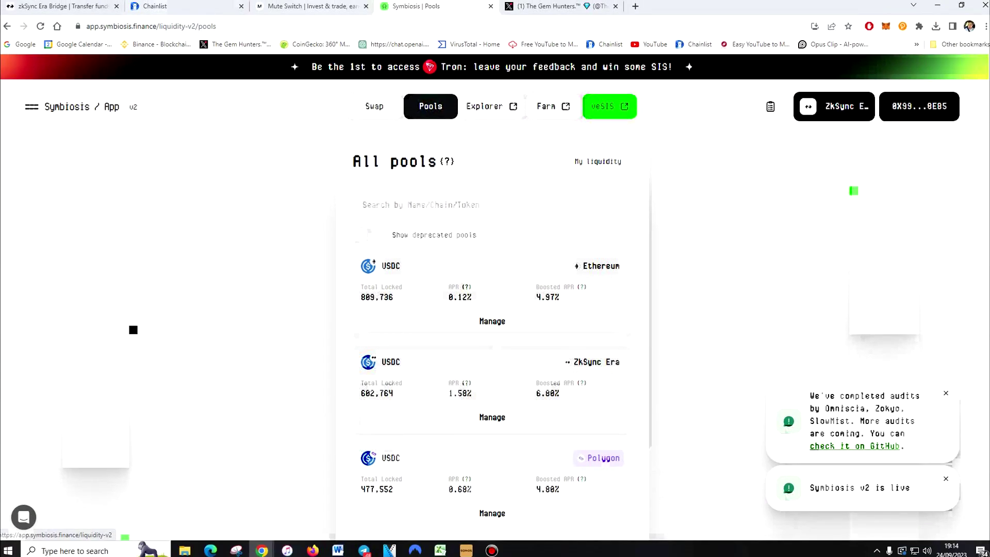
click(597, 162)
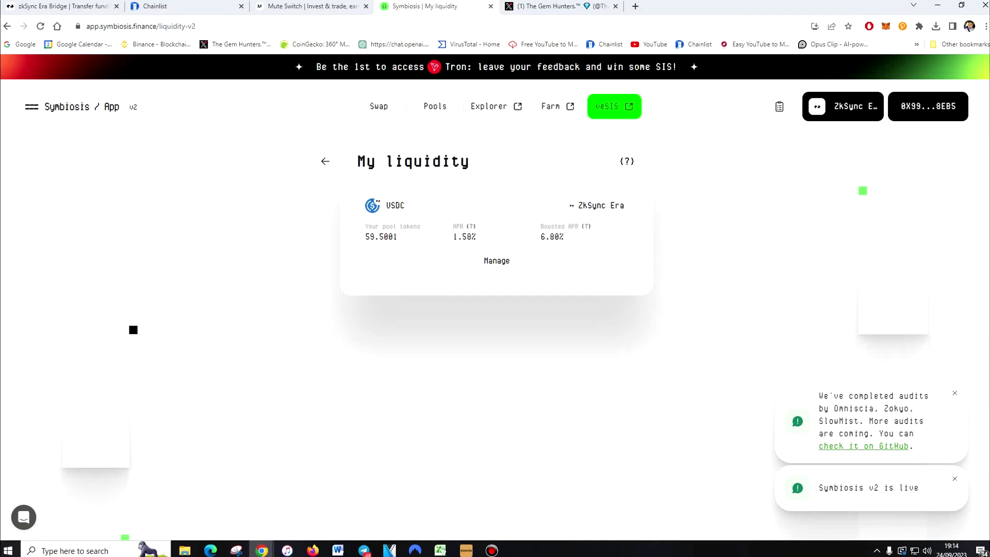
click(432, 106)
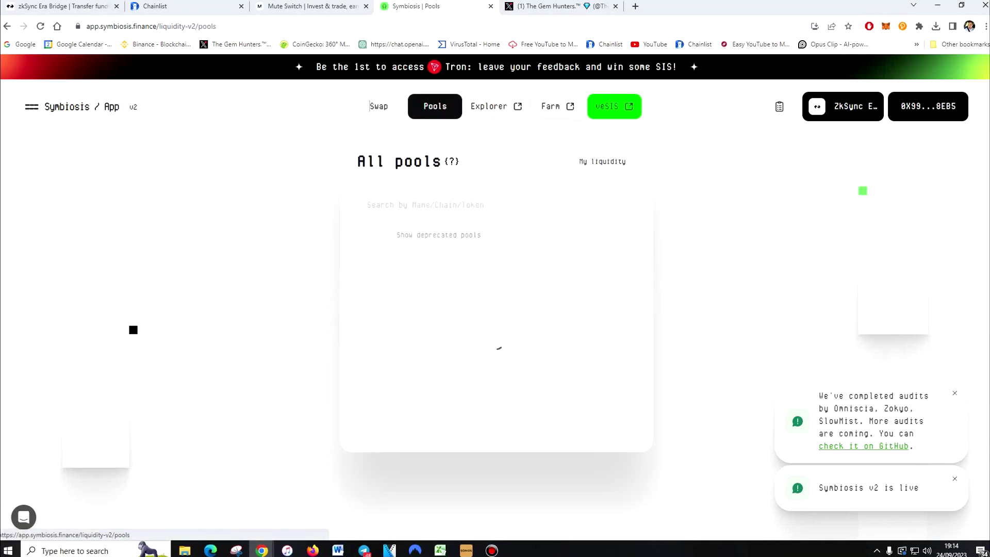
click(604, 162)
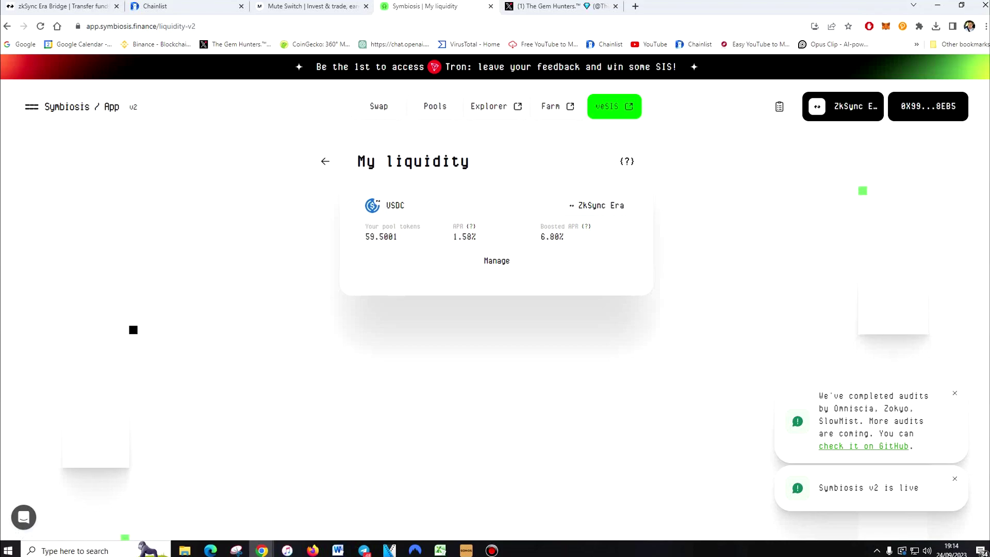
click(155, 7)
click(307, 6)
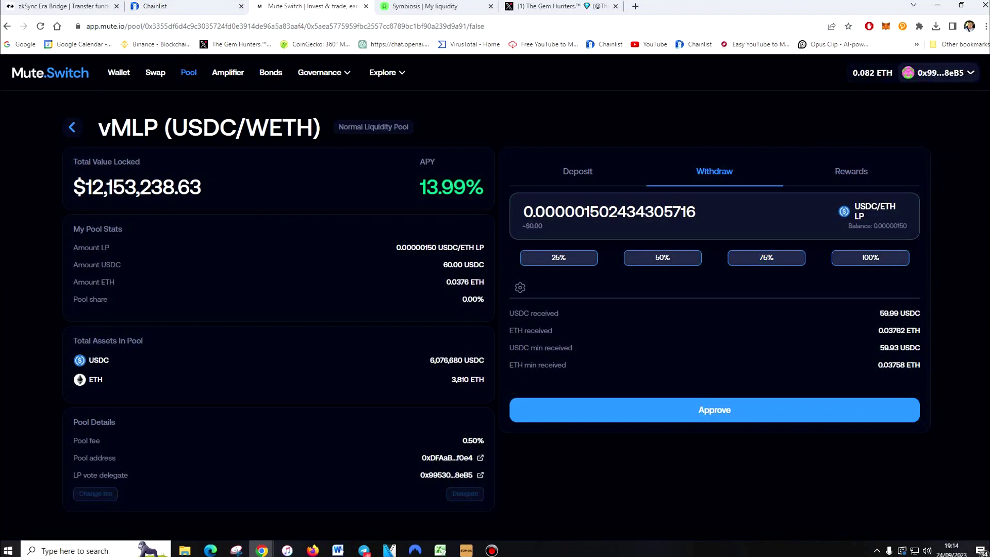
Step: Review the Mute USDC/ETH pool stats (60.00 USDC, 0.0376 ETH) and go to Swap
click(187, 73)
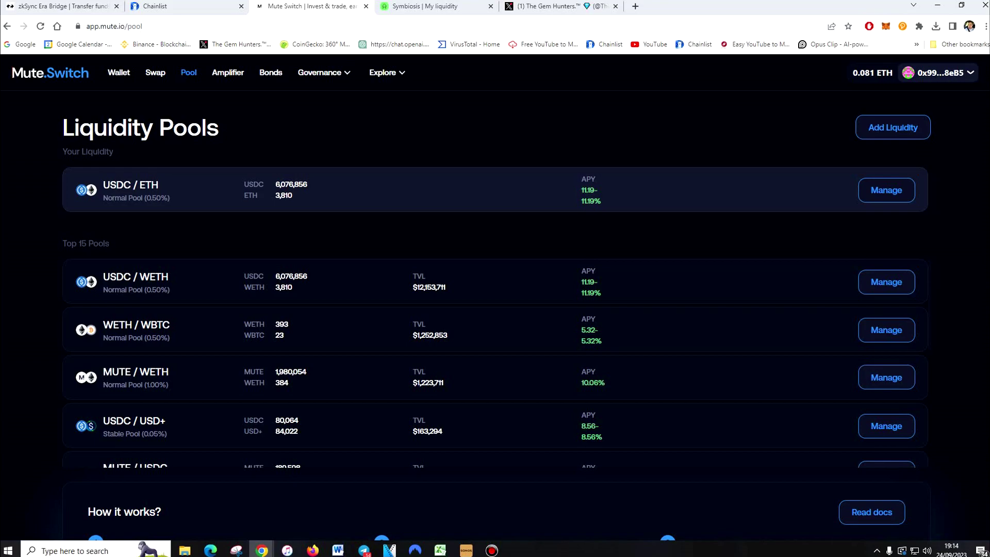
click(886, 190)
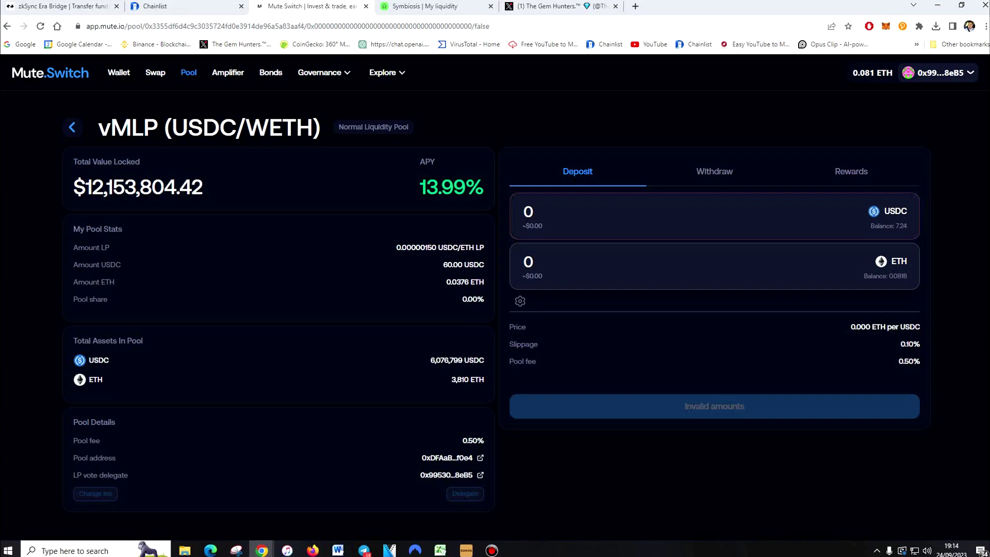
click(155, 72)
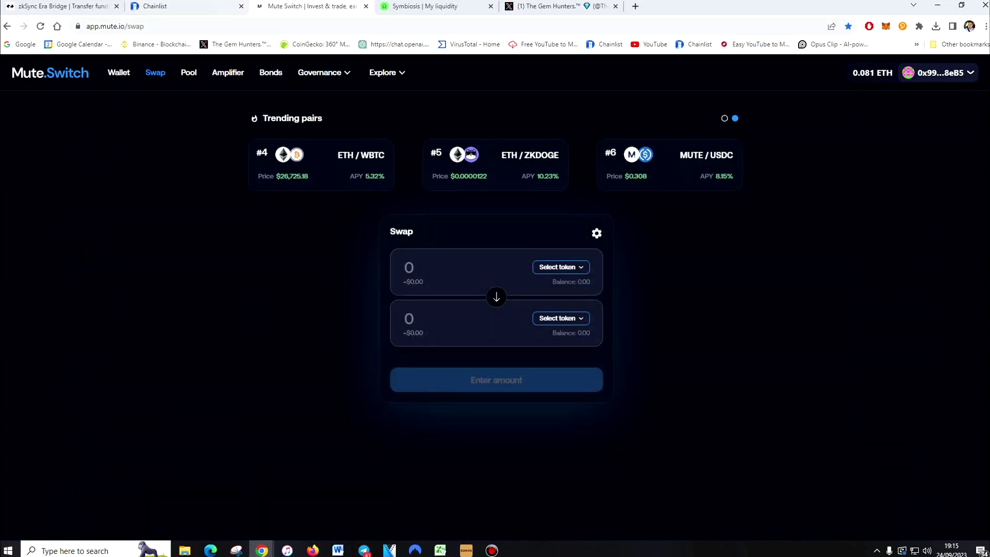
click(188, 72)
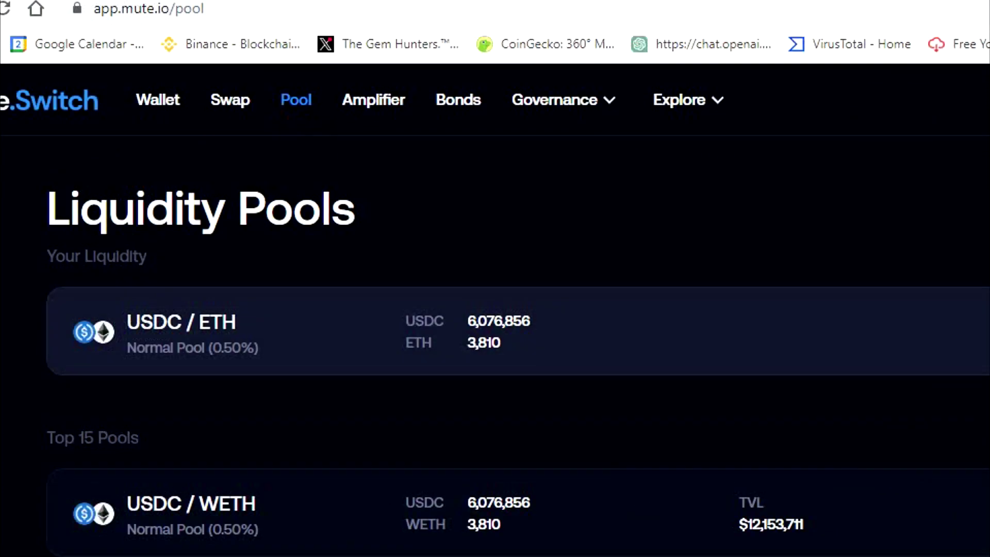
click(150, 73)
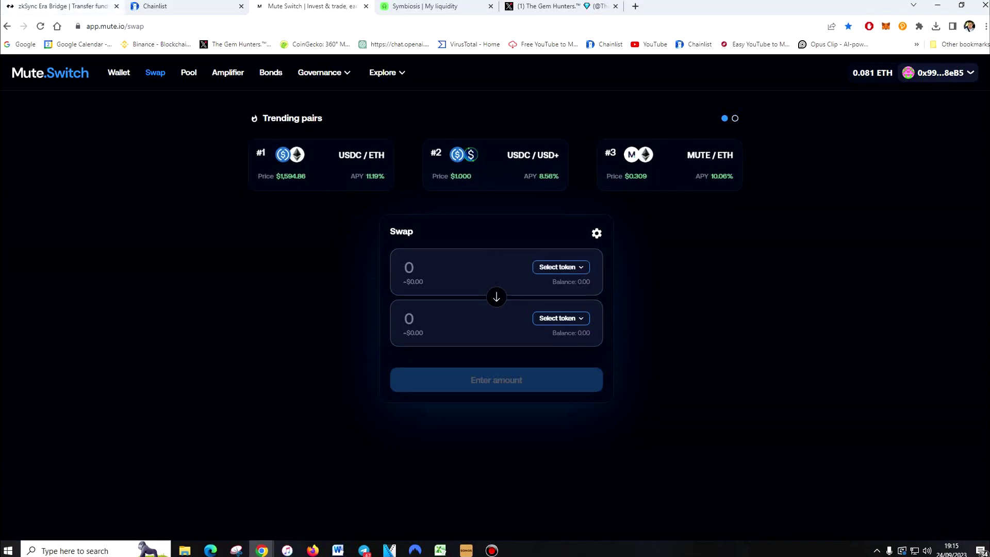
key(ctrl+1)
key(F5)
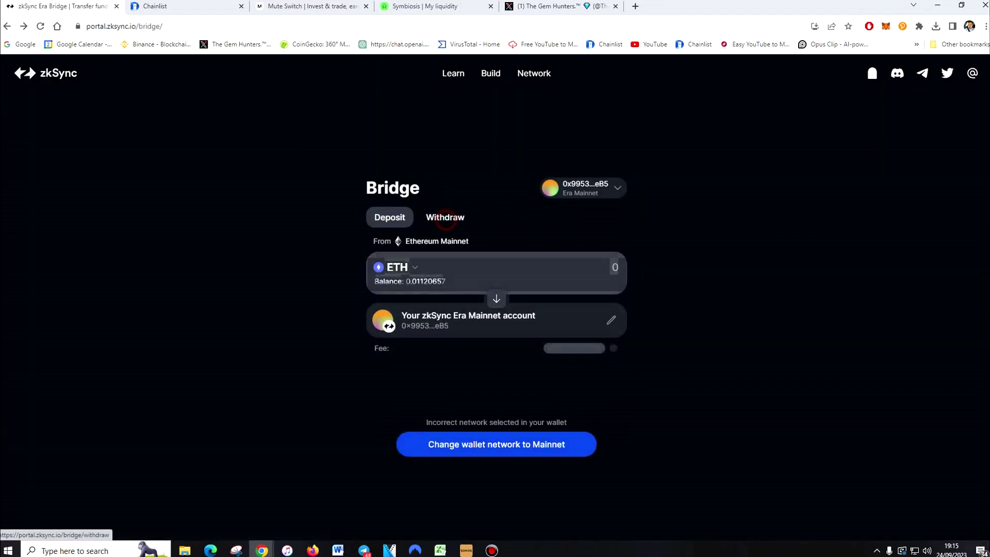
Step: Show the zkSync Portal Withdraw form, sending ETH from zkSync Era Mainnet to Ethereum Mainnet
click(445, 217)
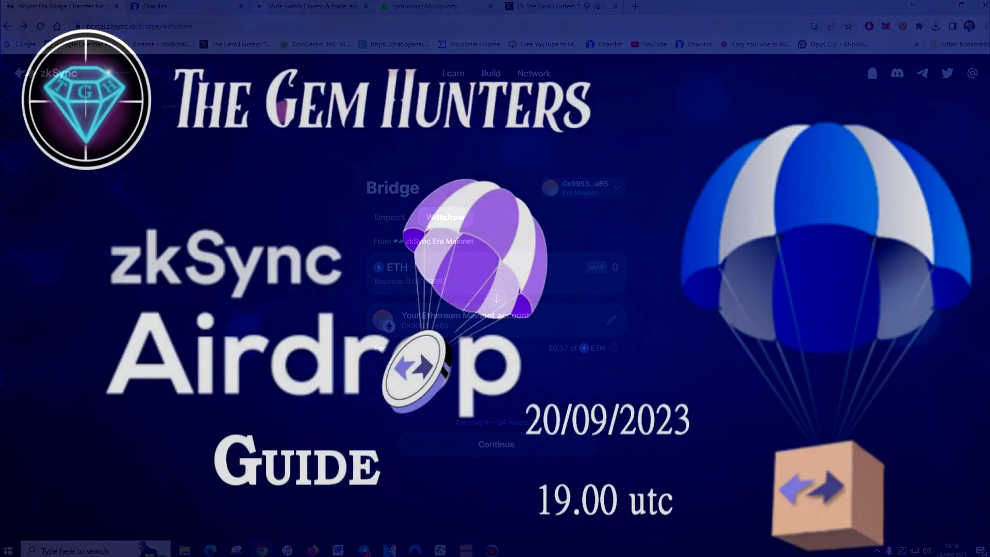